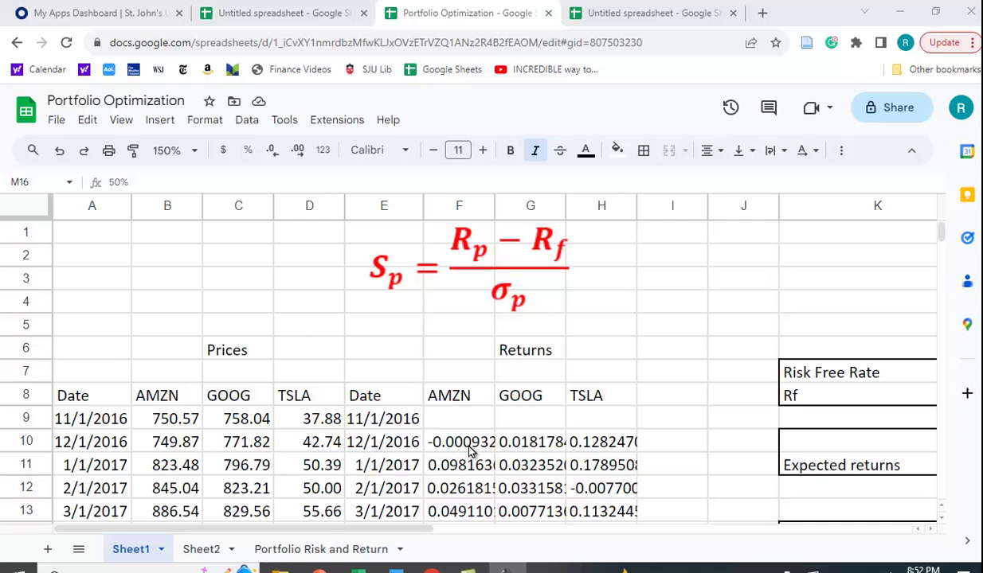
# Review the stock returns, risk-free rate, expected returns, Var/Cov Matrix with its weights, and portfolio statistics on Sheet1
pyautogui.scroll(-1, 605, 436)
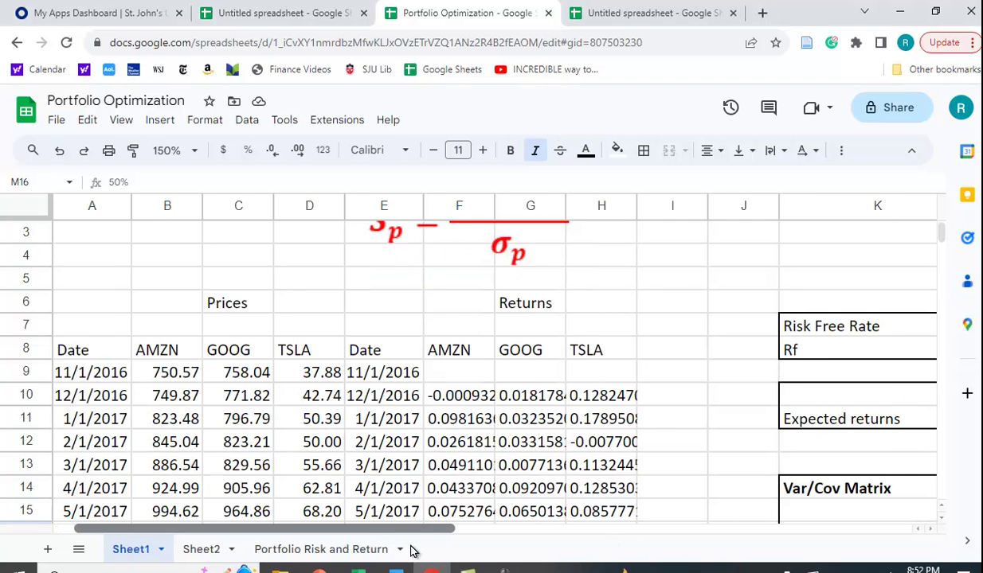
pyautogui.hscroll(5, 411, 549)
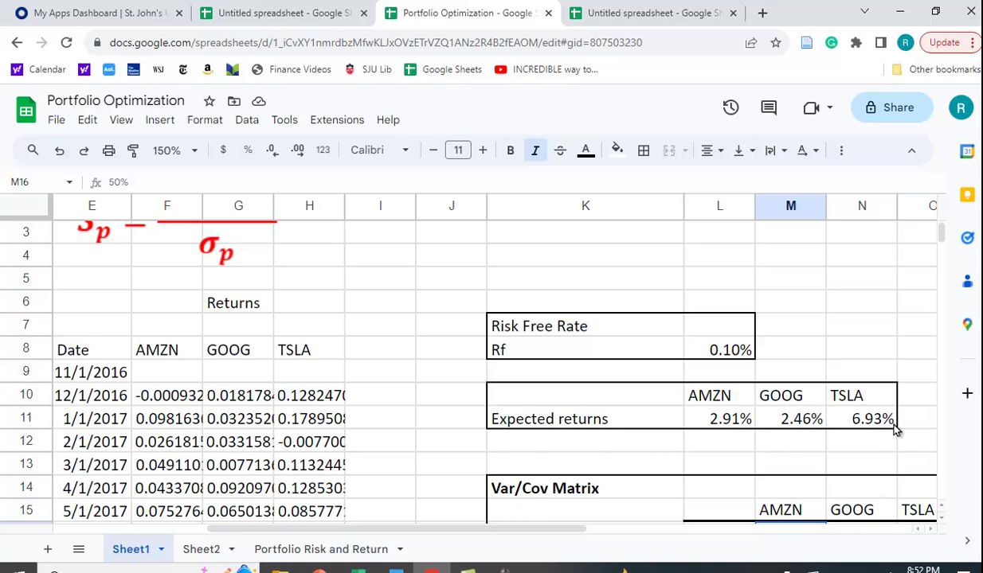
pyautogui.scroll(-2, 892, 427)
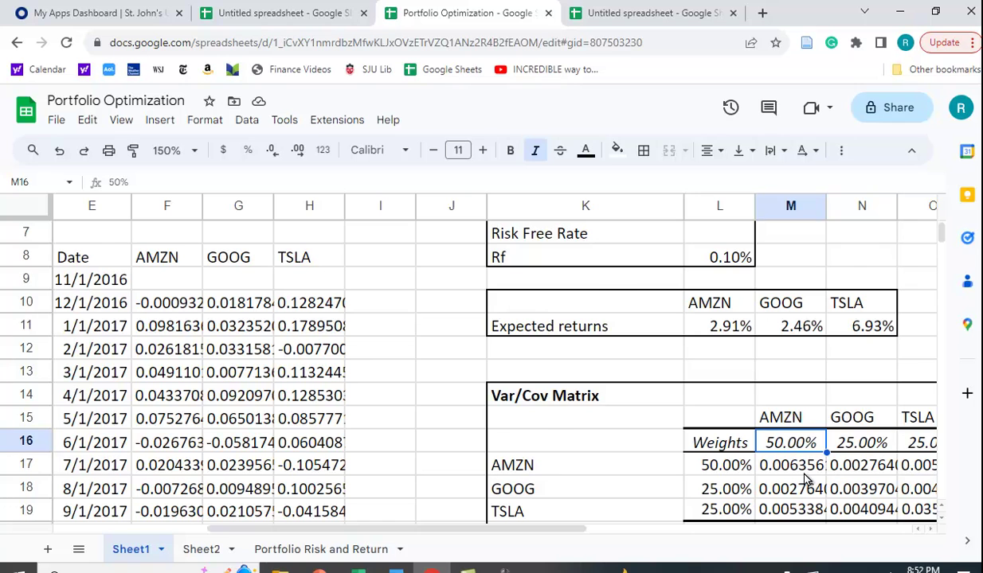
pyautogui.scroll(-1, 791, 470)
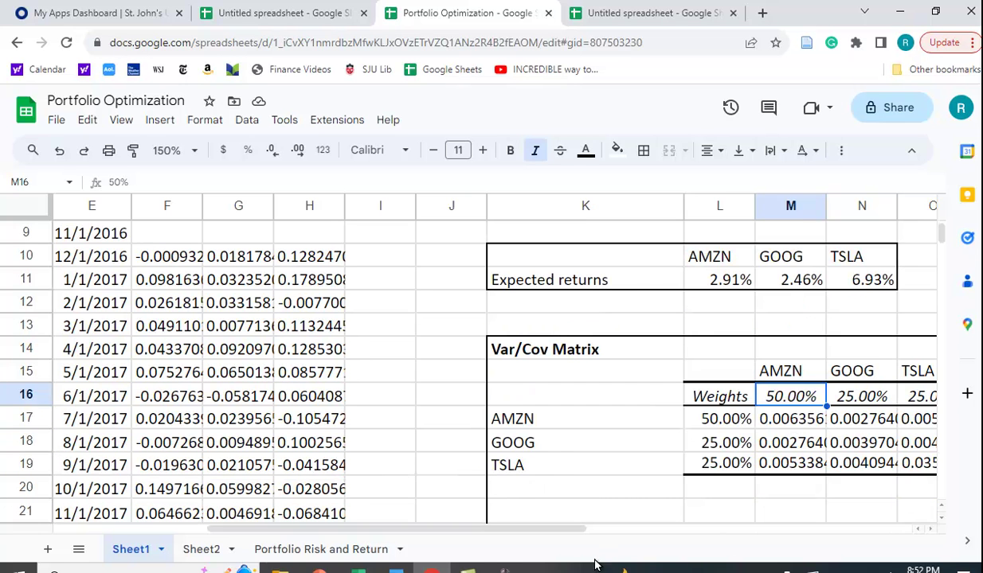
pyautogui.moveTo(562, 532); pyautogui.dragTo(594, 531)
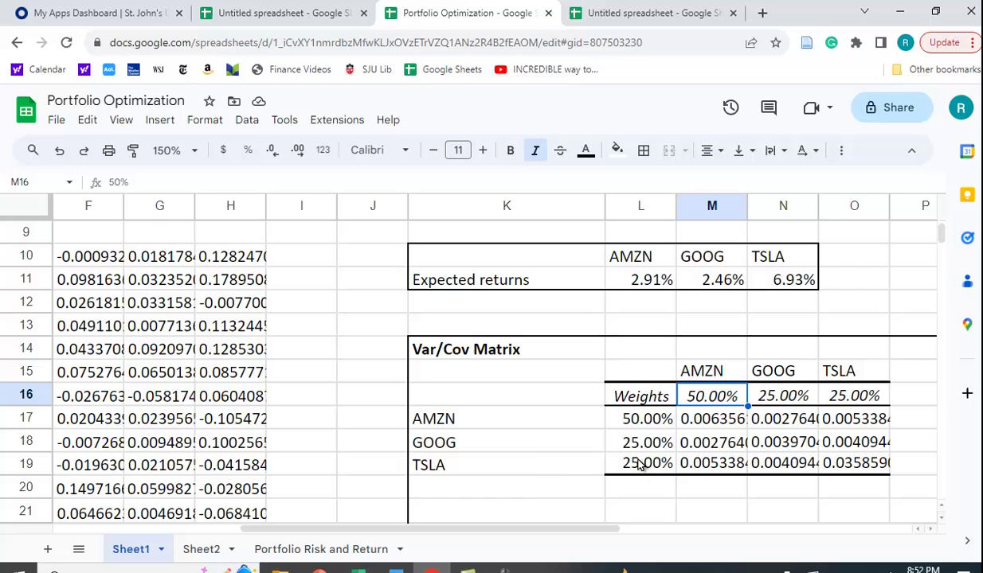
pyautogui.scroll(-5, 534, 442)
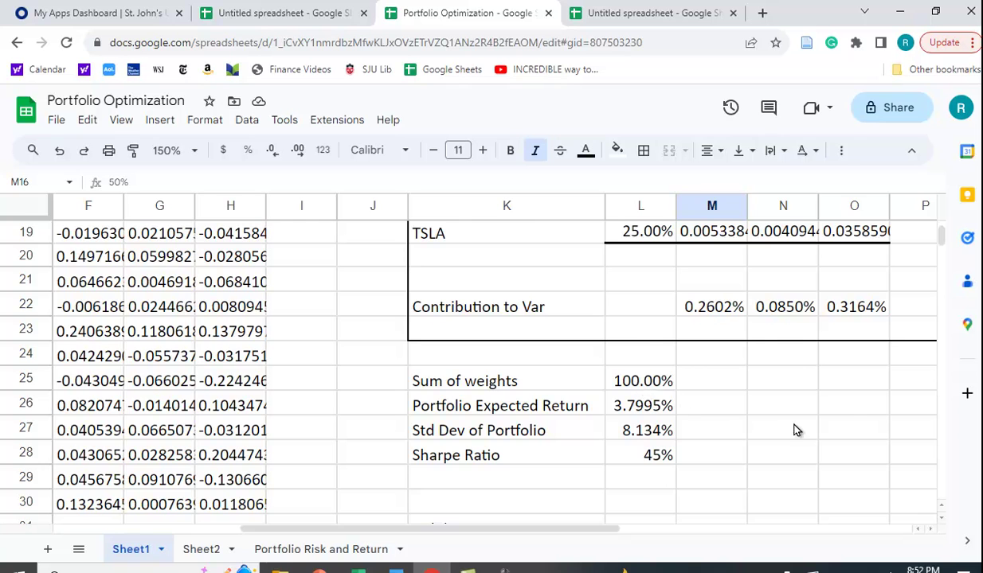
pyautogui.scroll(3, 795, 430)
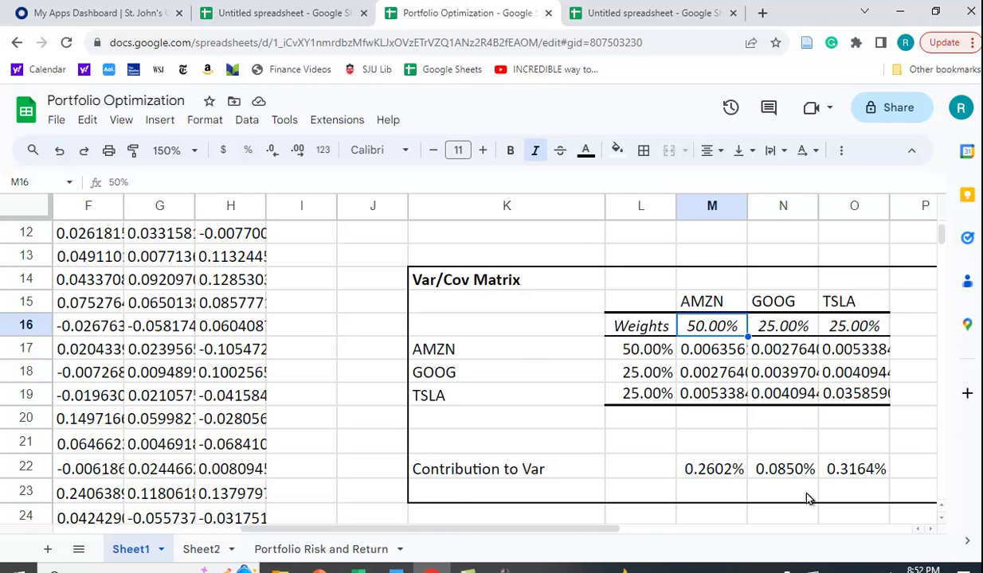
pyautogui.scroll(-3, 804, 507)
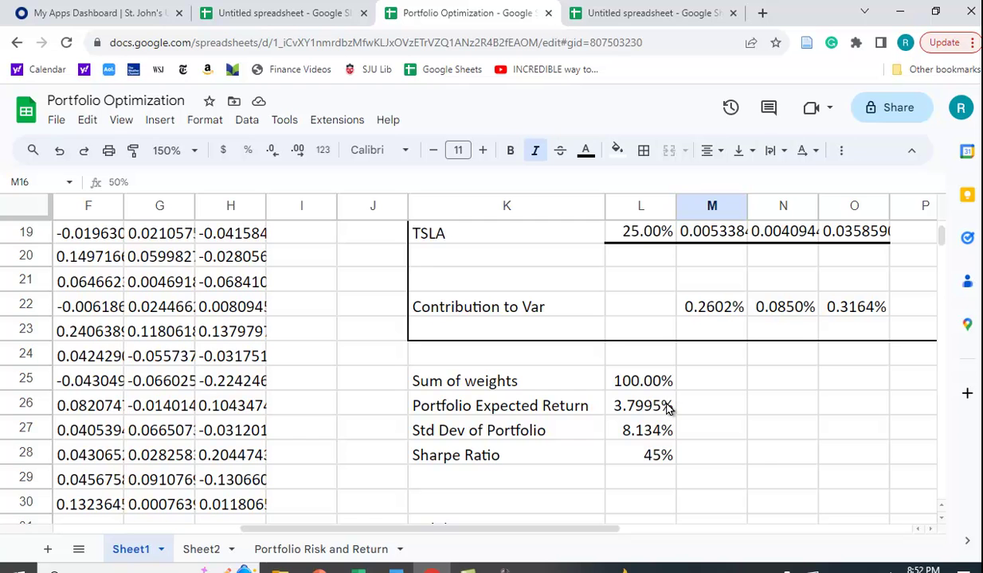
pyautogui.scroll(3, 671, 414)
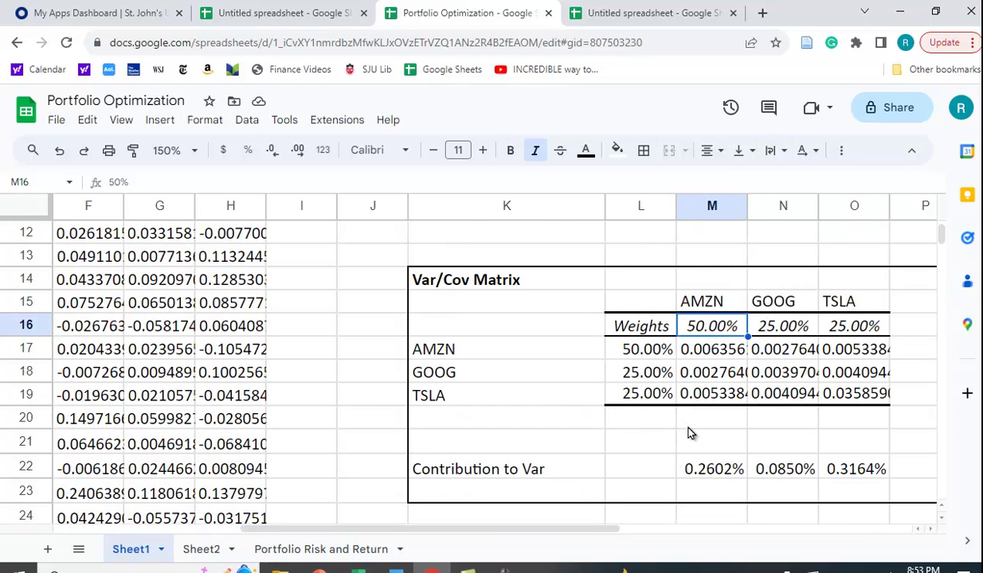
pyautogui.scroll(2, 689, 433)
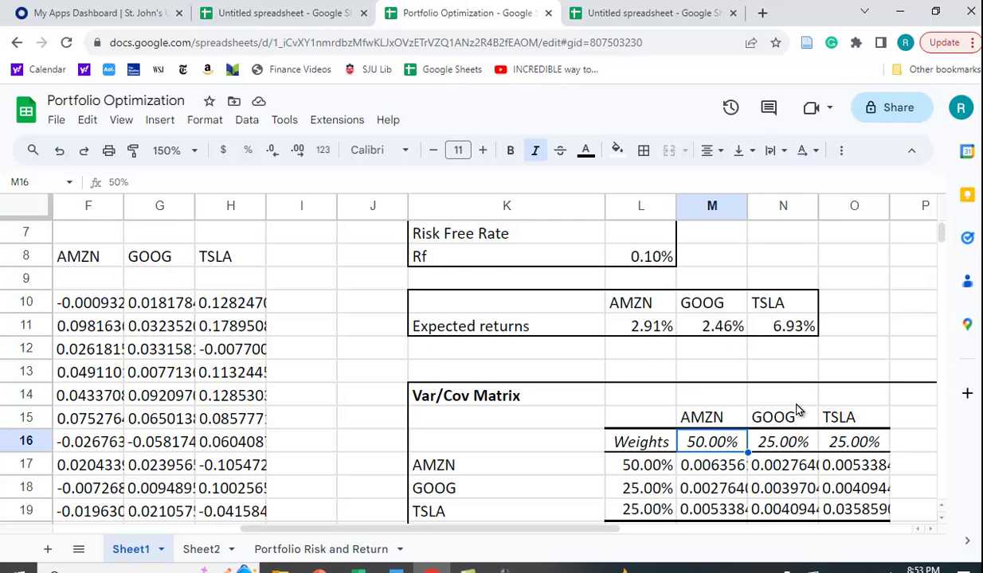
pyautogui.scroll(-6, 798, 410)
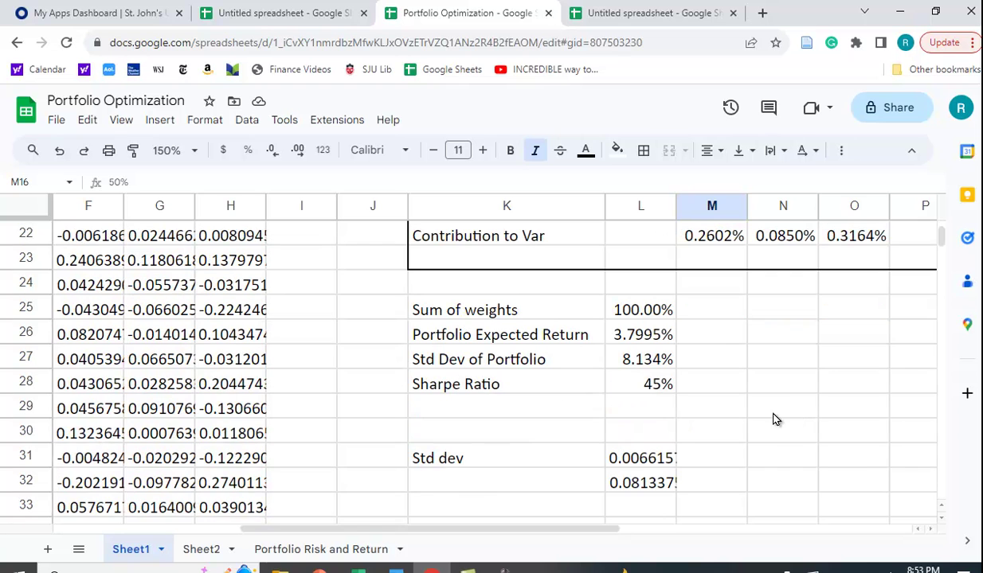
# Inspect the formula behind Std Dev of Portfolio and compare it with the matrix weights and the Contribution to Var row
pyautogui.click(649, 361)
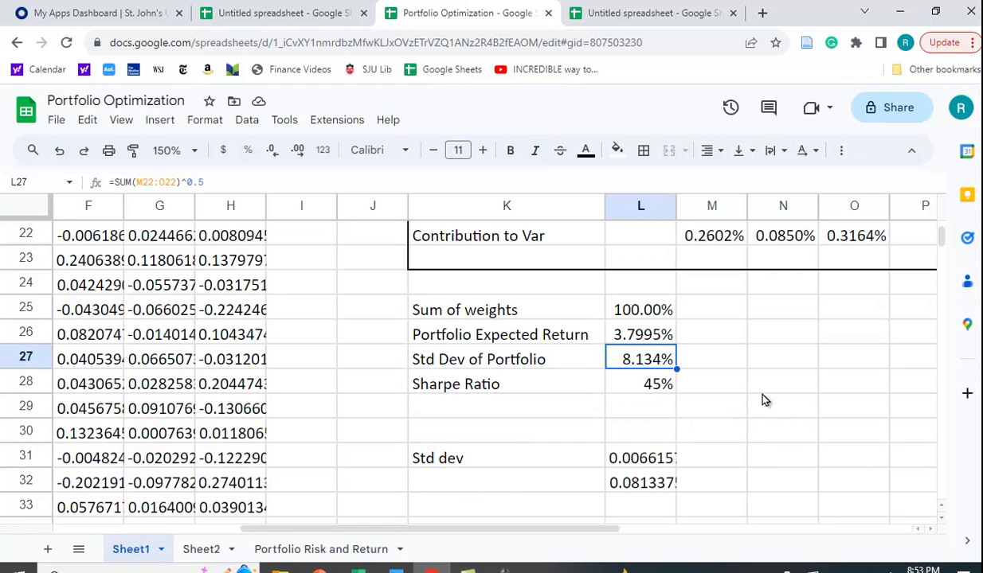
pyautogui.scroll(3, 782, 401)
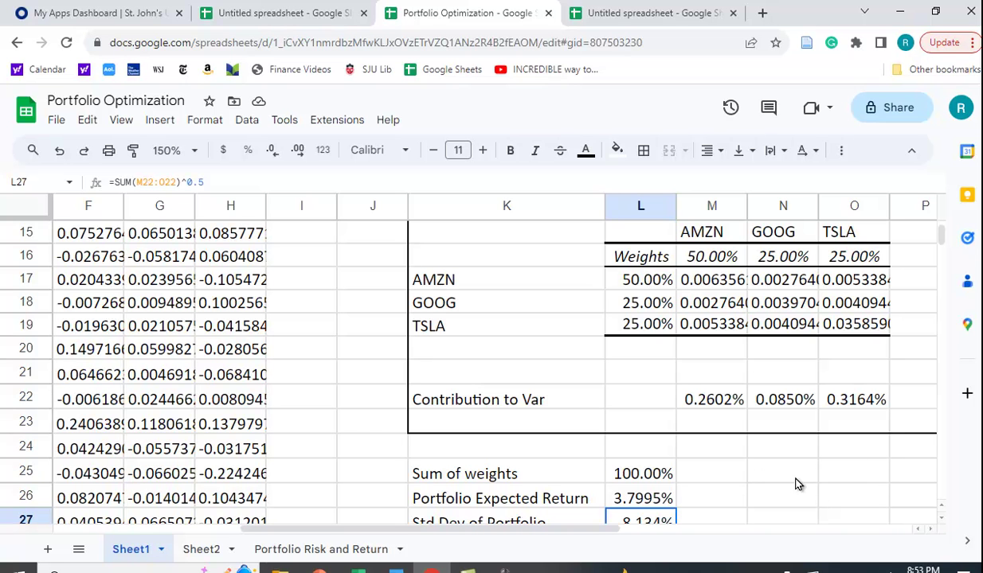
pyautogui.scroll(1, 797, 487)
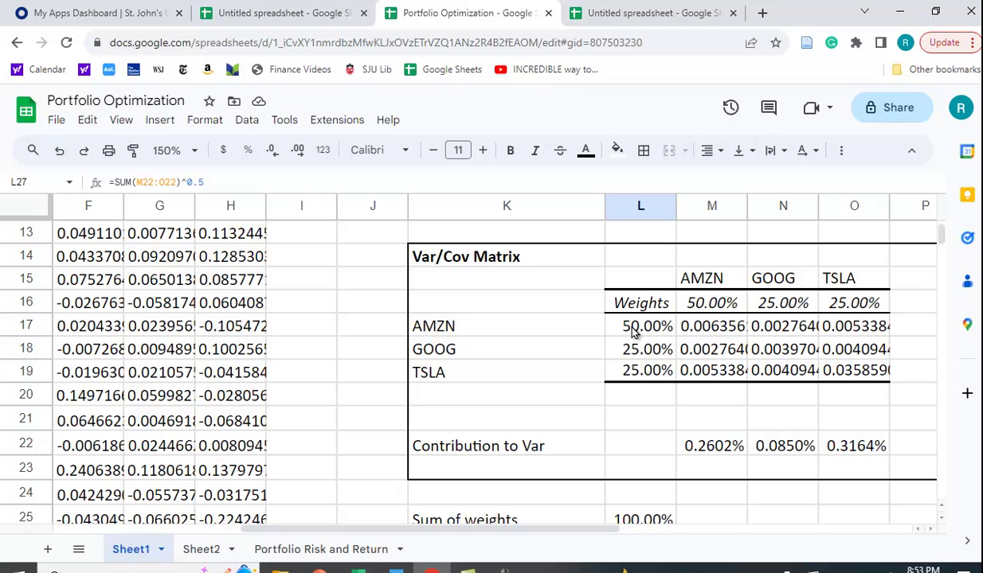
pyautogui.scroll(-2, 590, 335)
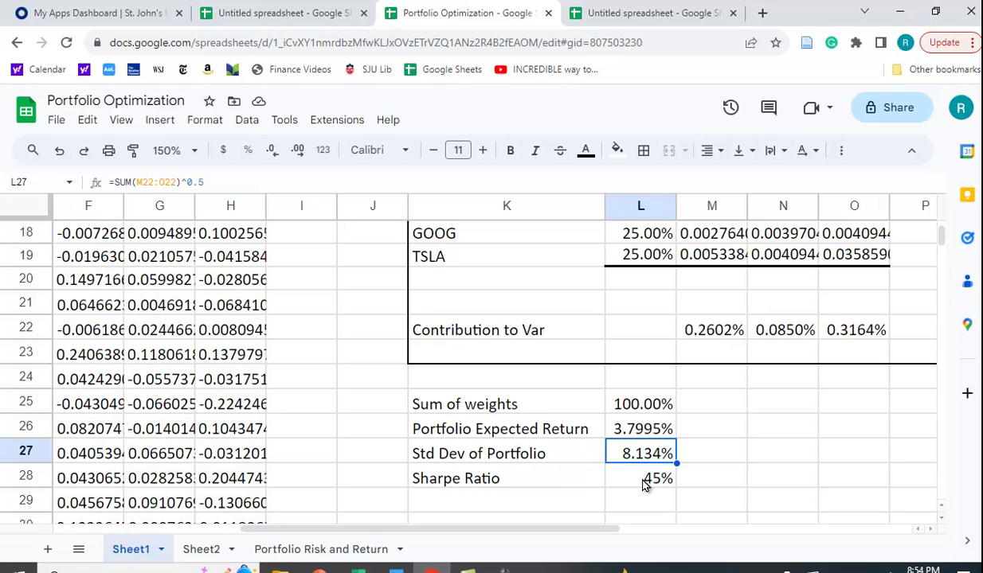
# Inspect the Sharpe Ratio cell's formula and compare it with the equation image, the risk-free rate, the expected returns and the weights
pyautogui.click(645, 484)
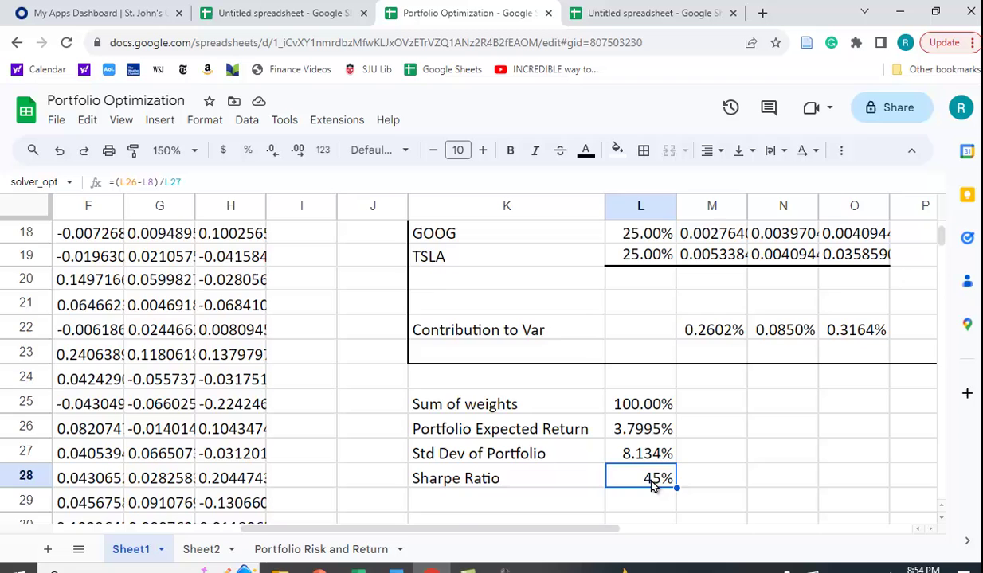
pyautogui.scroll(6, 649, 473)
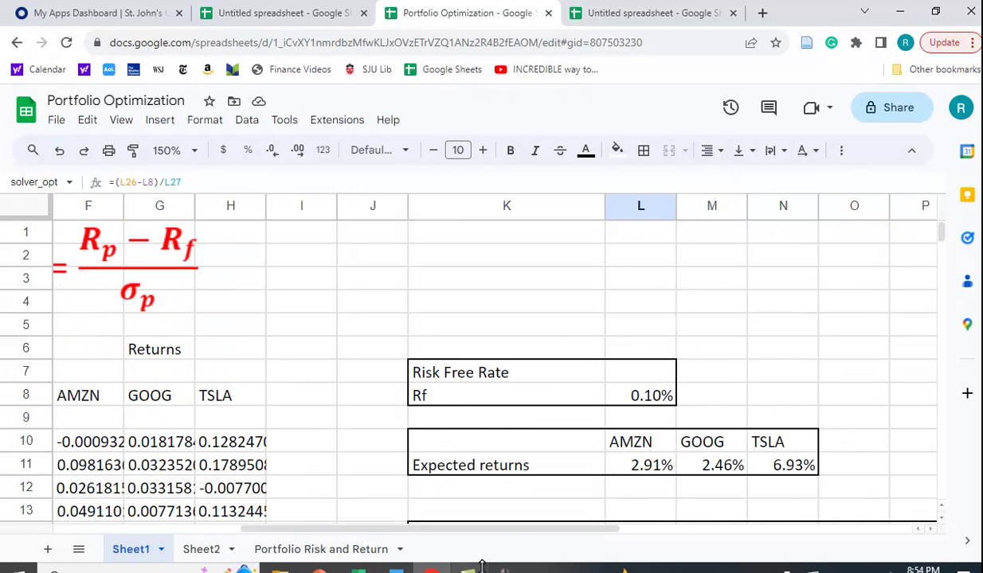
pyautogui.moveTo(562, 528); pyautogui.dragTo(492, 531)
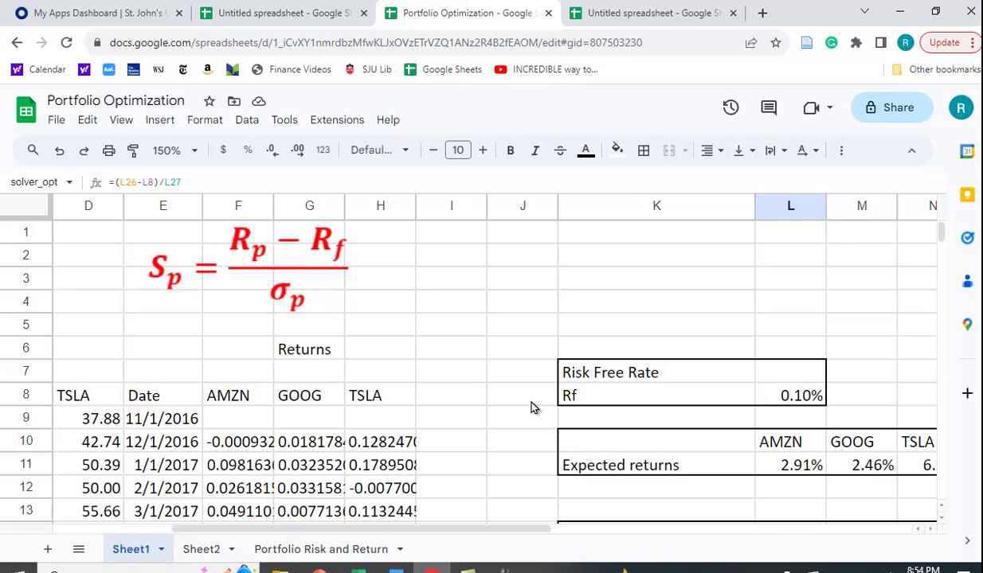
pyautogui.scroll(-3, 531, 408)
pyautogui.scroll(-5, 531, 413)
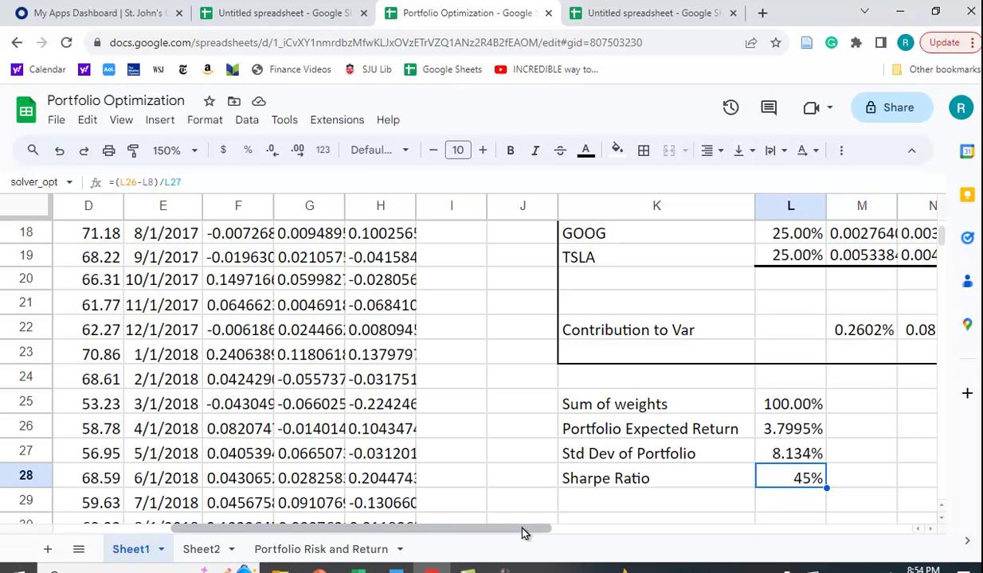
pyautogui.moveTo(531, 533); pyautogui.dragTo(629, 570)
pyautogui.scroll(5, 558, 398)
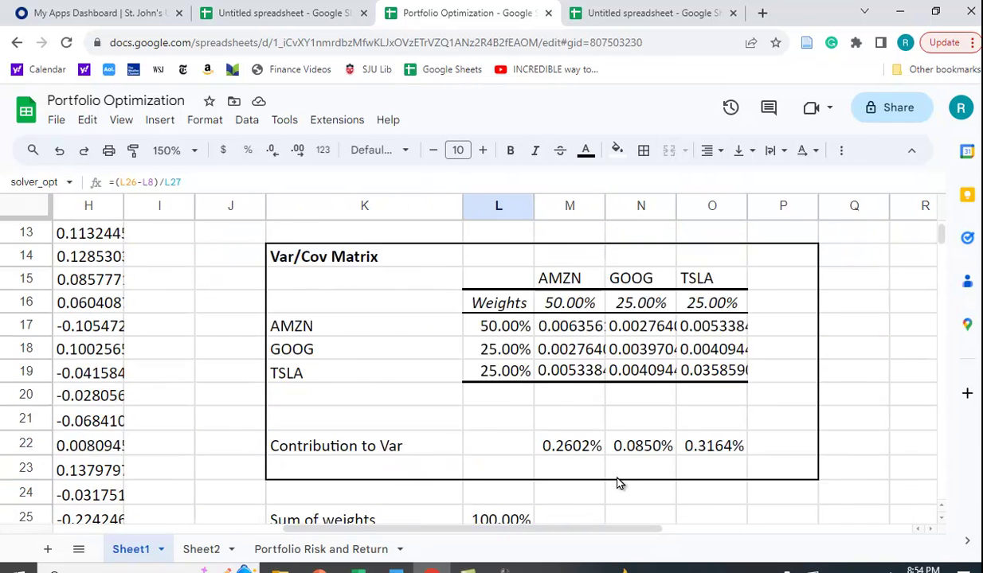
pyautogui.scroll(2, 535, 366)
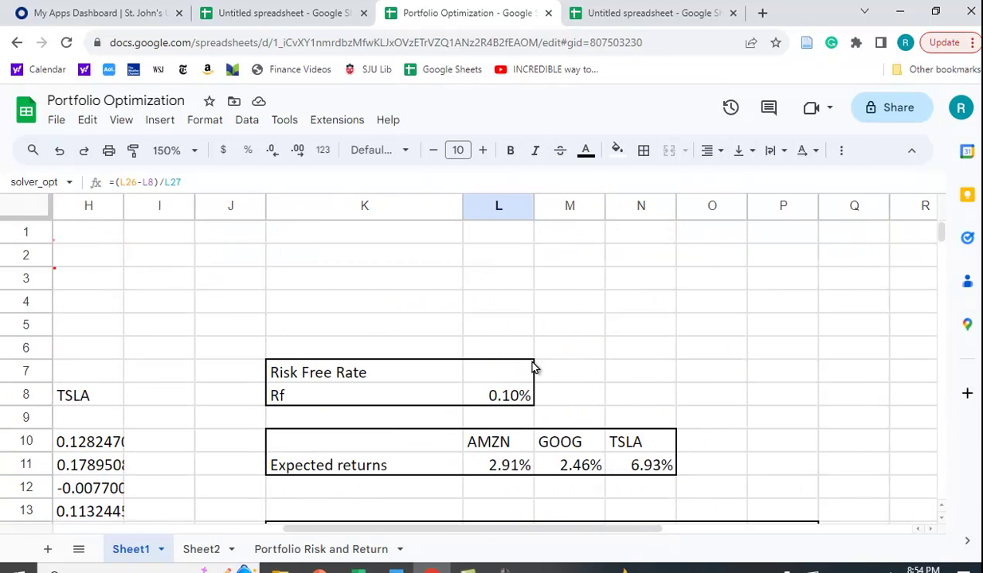
pyautogui.scroll(-3, 525, 358)
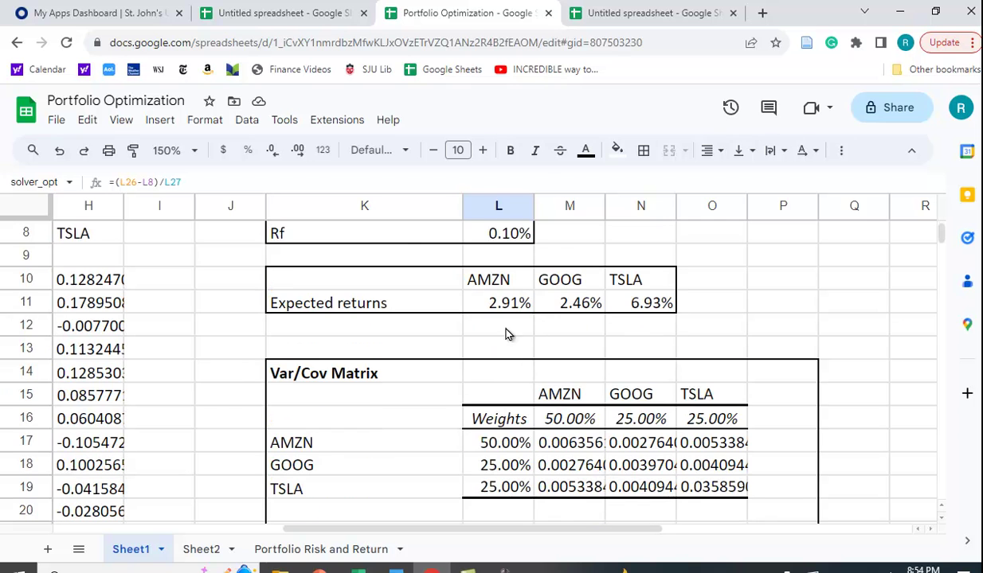
# Search the Google Workspace Marketplace add-ons for "solver" and close the marketplace without installing anything
pyautogui.click(323, 126)
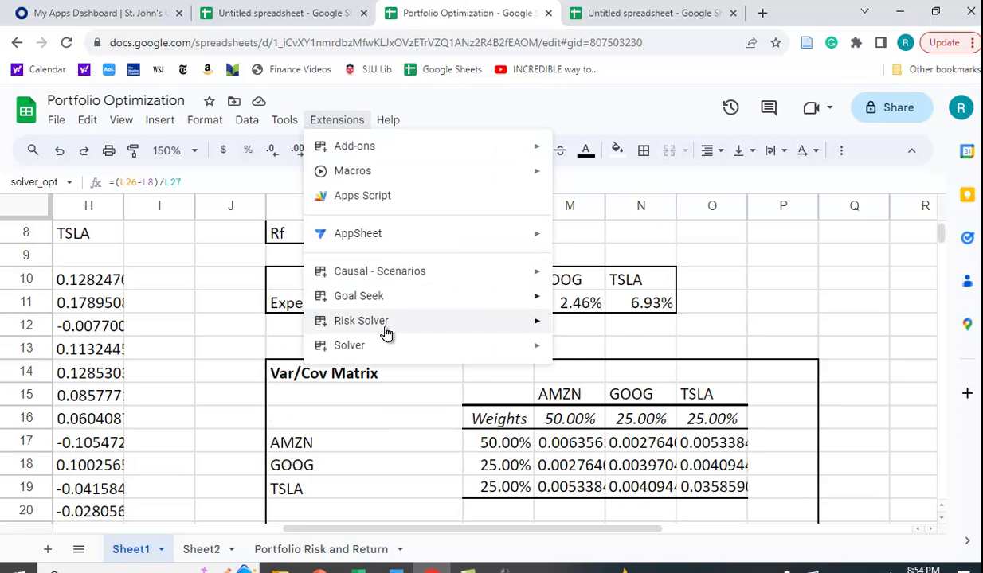
pyautogui.moveTo(372, 360)
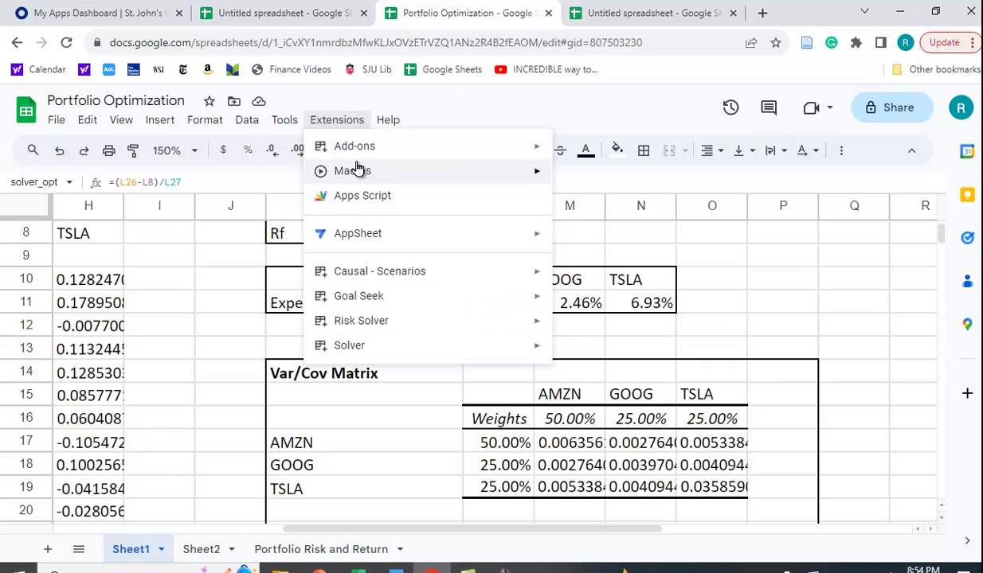
pyautogui.moveTo(358, 155)
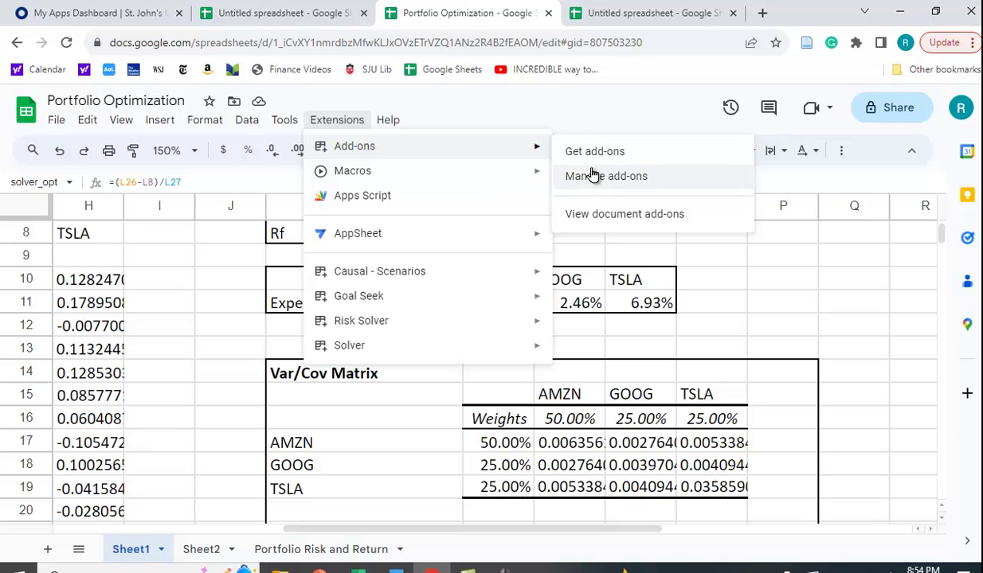
pyautogui.click(574, 153)
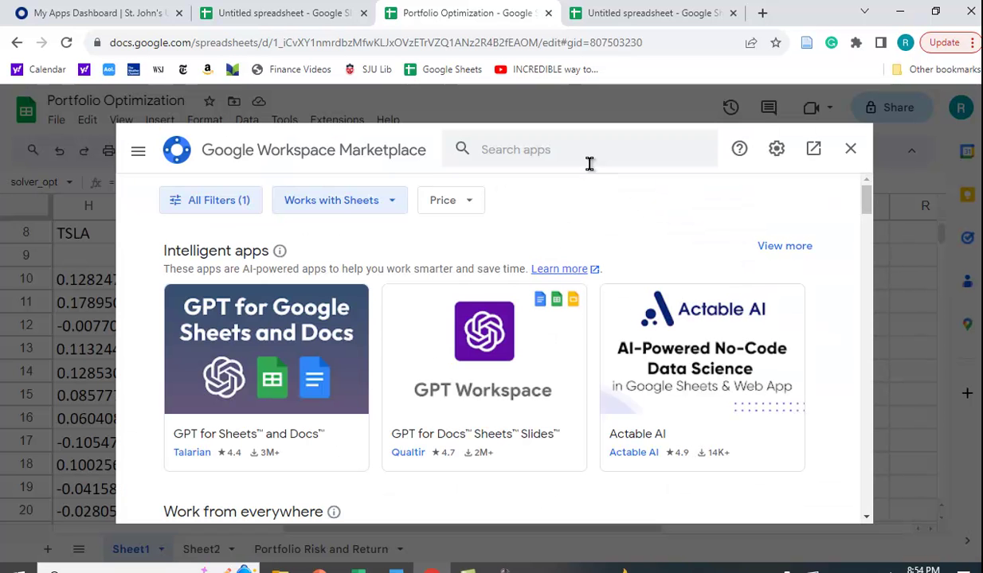
pyautogui.click(583, 155)
pyautogui.write('solver')
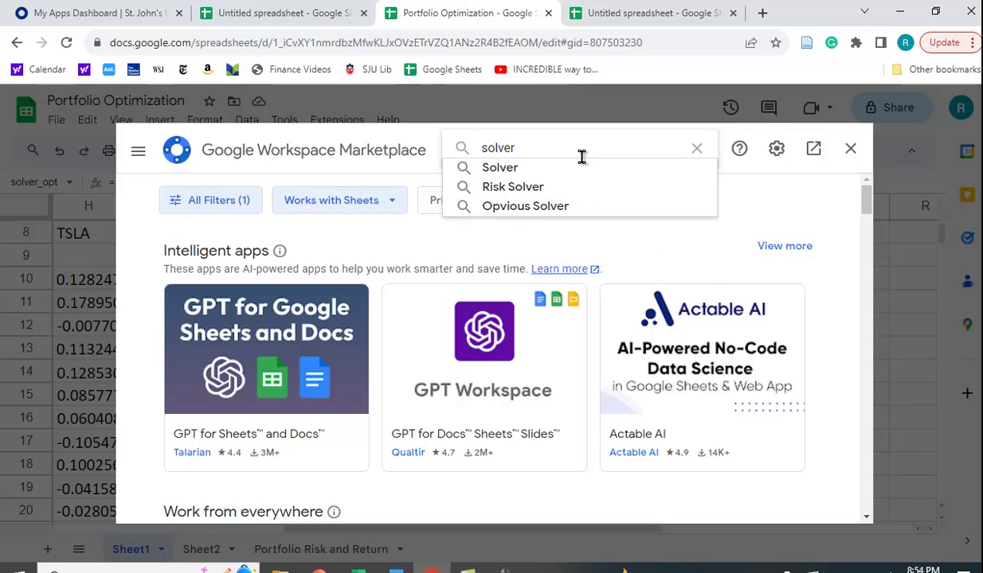
pyautogui.press('Return')
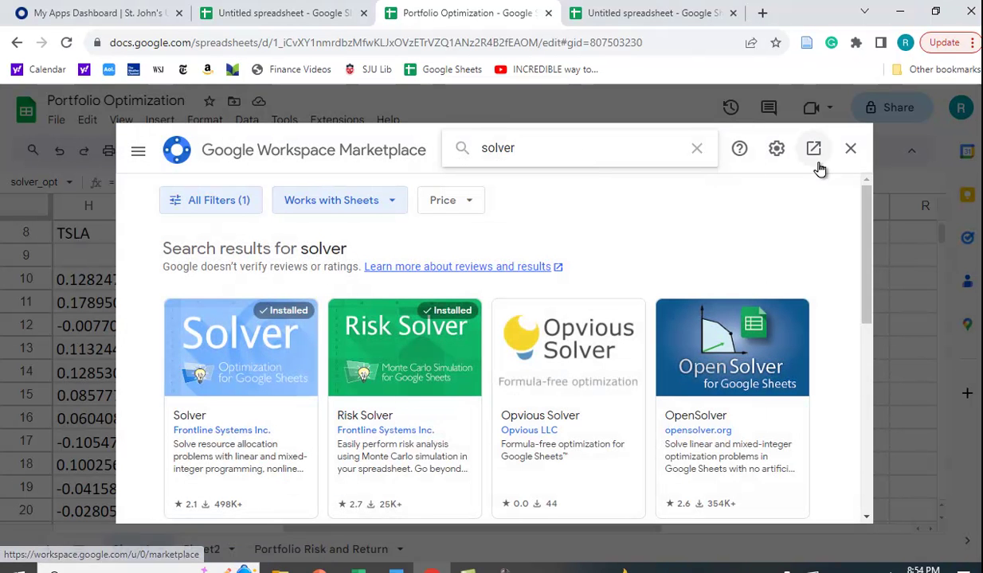
pyautogui.click(850, 149)
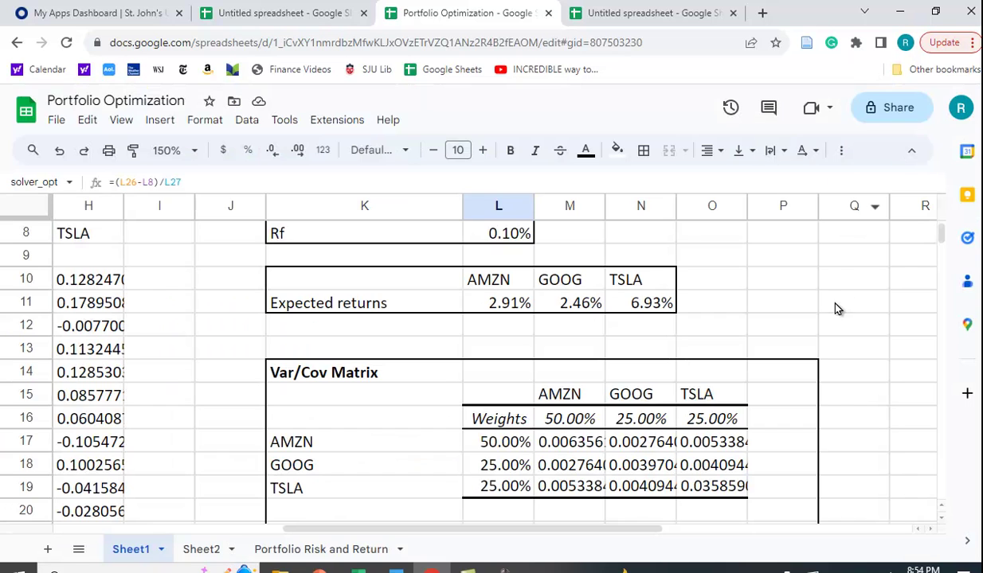
# Start the Solver add-on and set its objective to the Sharpe Ratio cell L28
pyautogui.click(330, 124)
pyautogui.moveTo(358, 351)
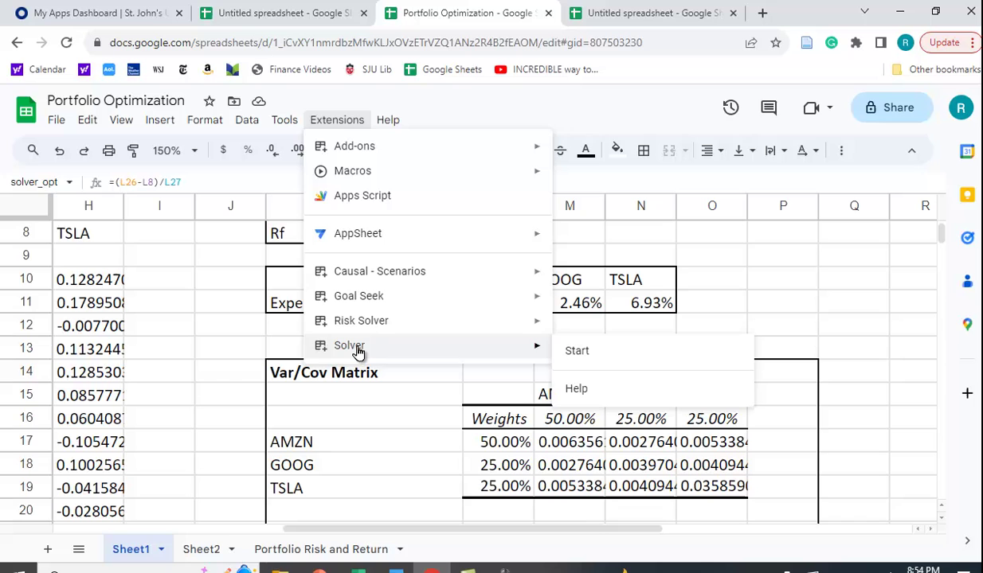
pyautogui.click(578, 351)
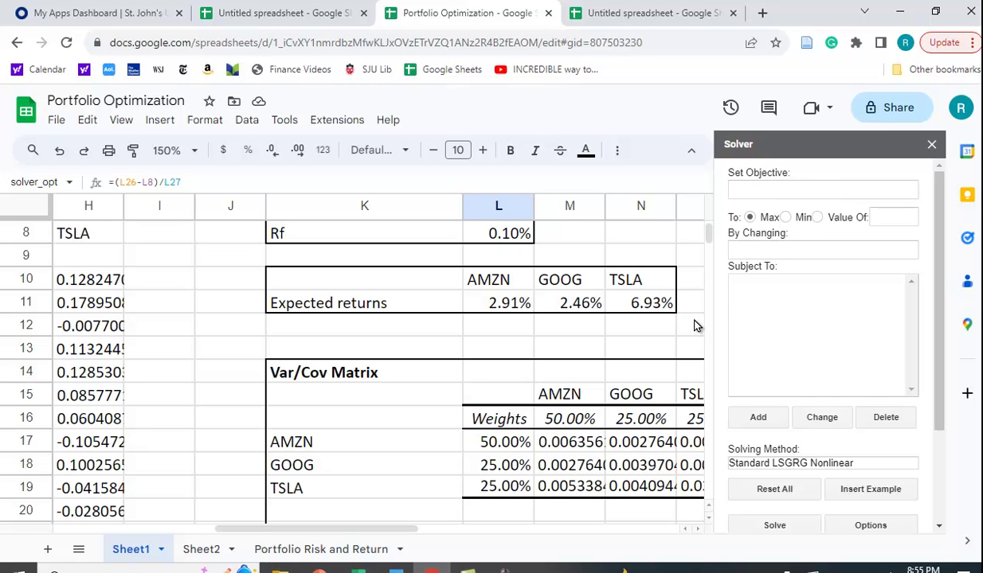
pyautogui.scroll(-4, 694, 325)
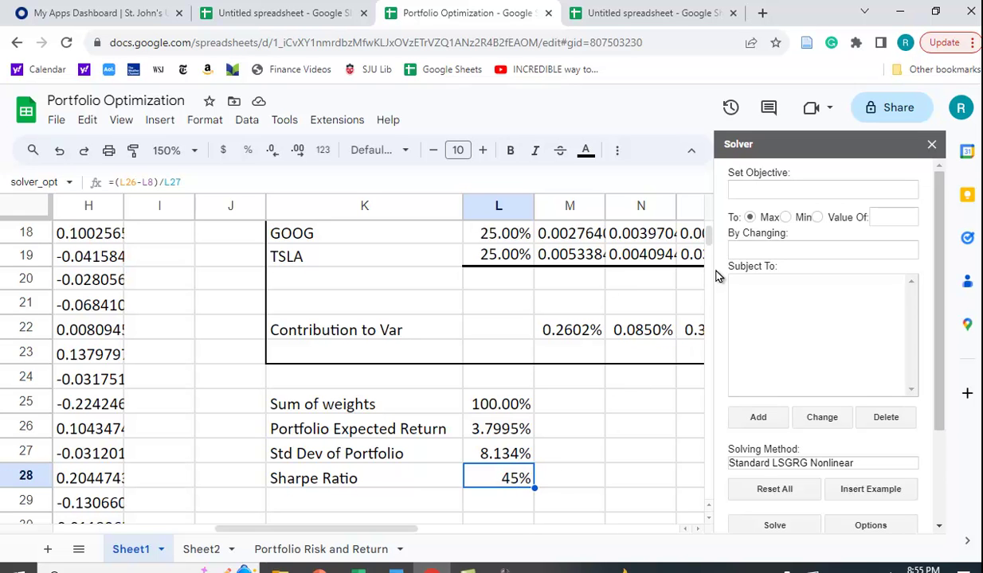
pyautogui.click(753, 188)
pyautogui.write('L28')
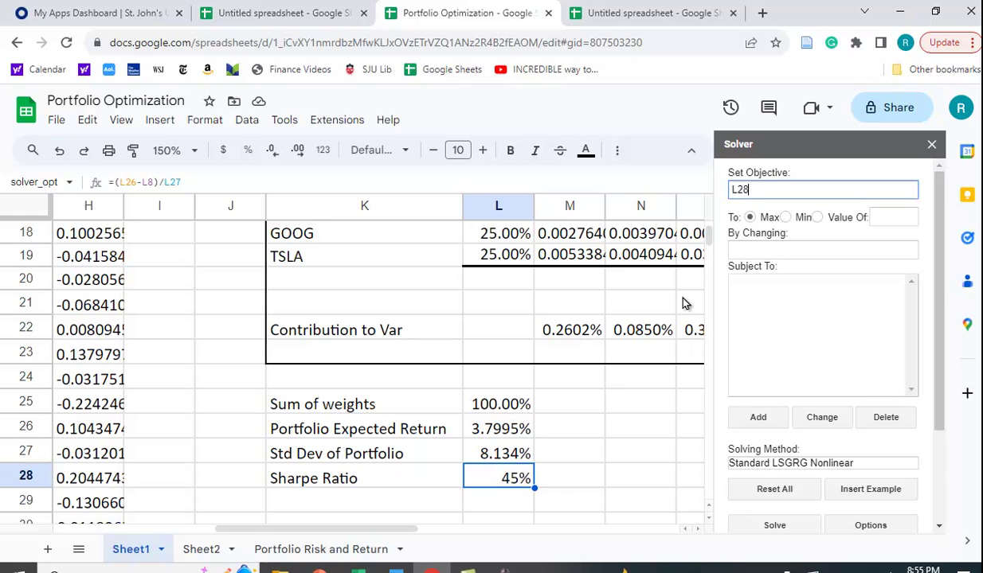
pyautogui.click(503, 481)
# Set Solver's changing variables to the matrix weight cells M16, N16 and O16, checking those cells in the sheet
pyautogui.click(742, 250)
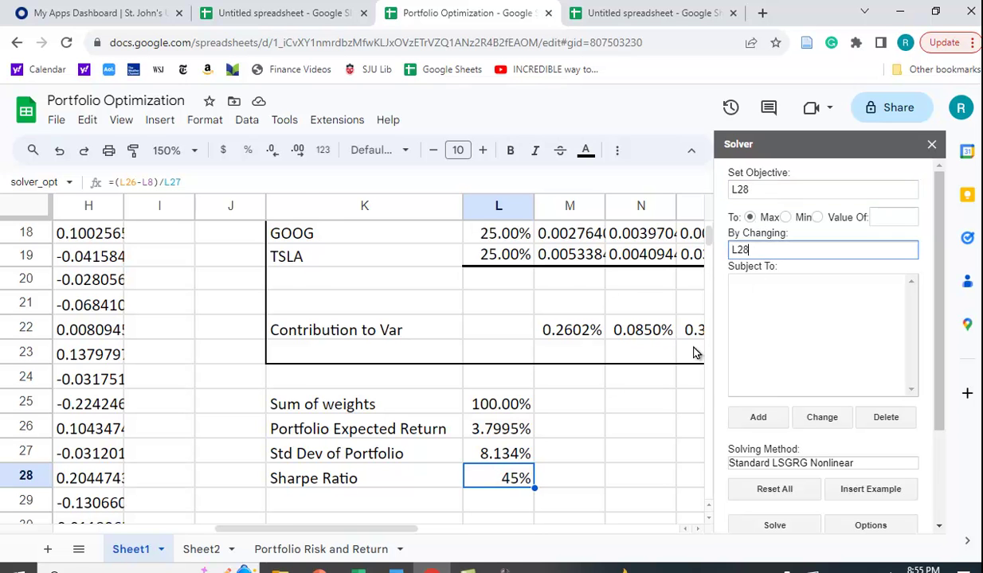
pyautogui.scroll(3, 644, 373)
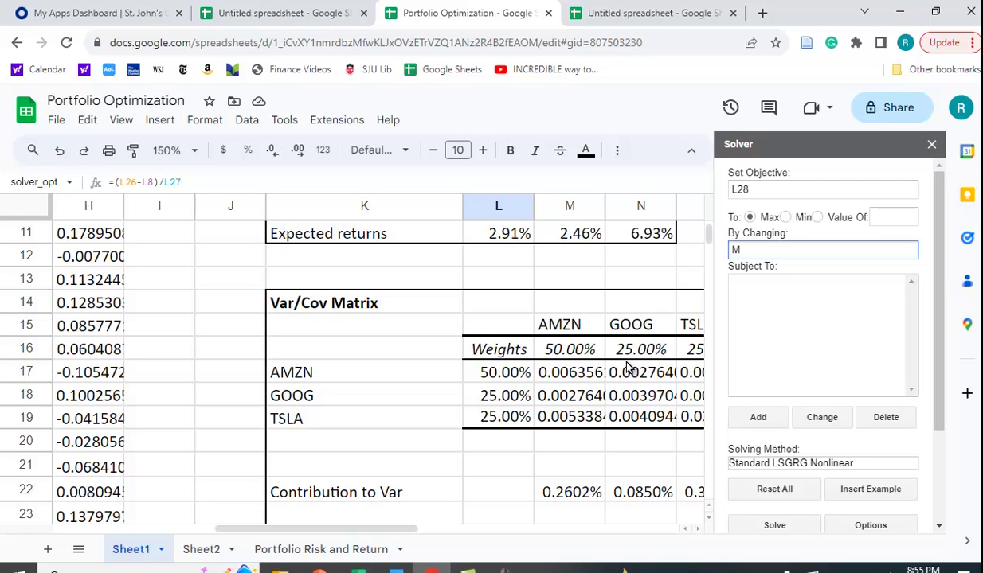
pyautogui.write(', n16, o16')
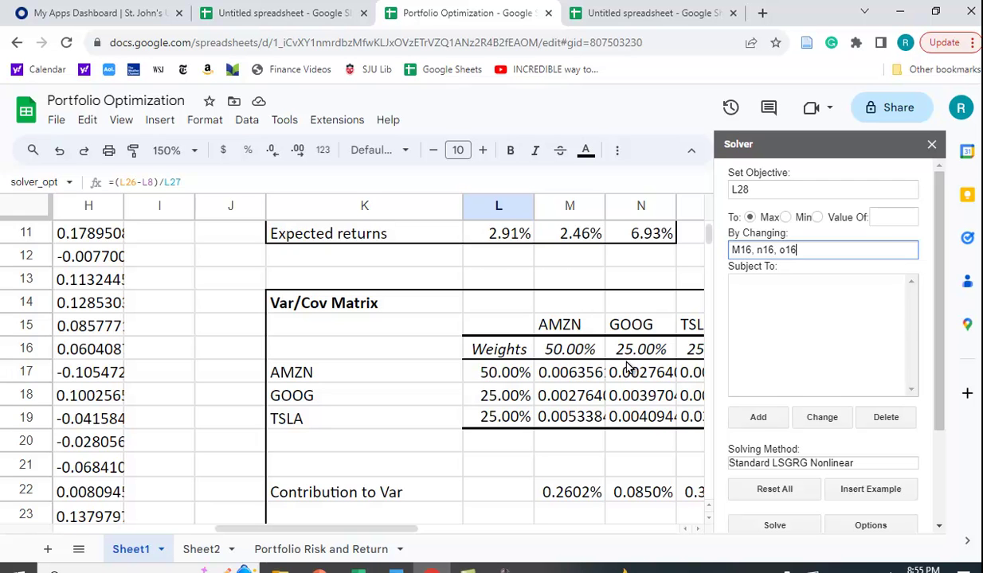
pyautogui.click(577, 354)
pyautogui.click(641, 350)
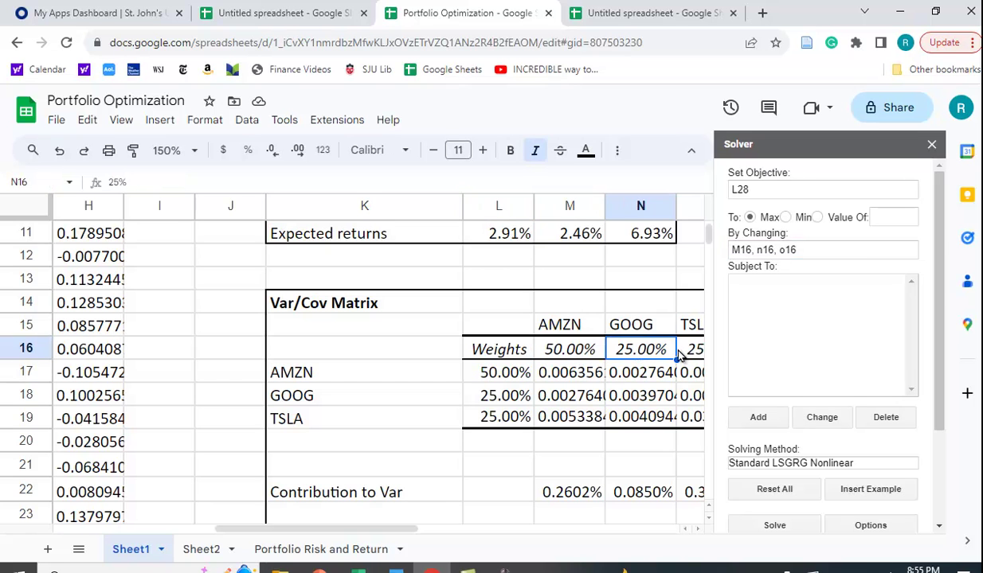
pyautogui.click(685, 351)
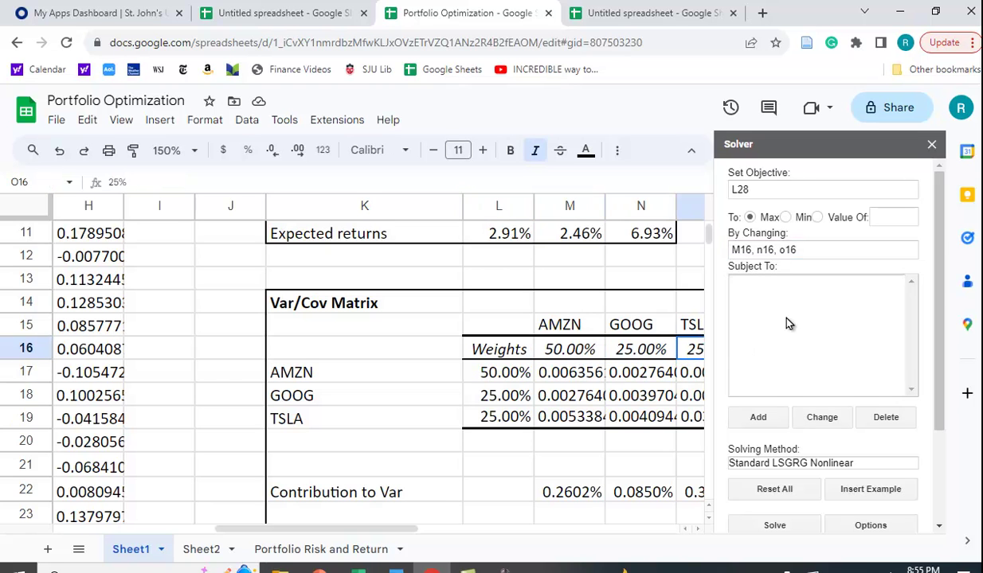
# Add a Solver constraint requiring the Sum of weights cell L25 to equal 1
pyautogui.click(757, 417)
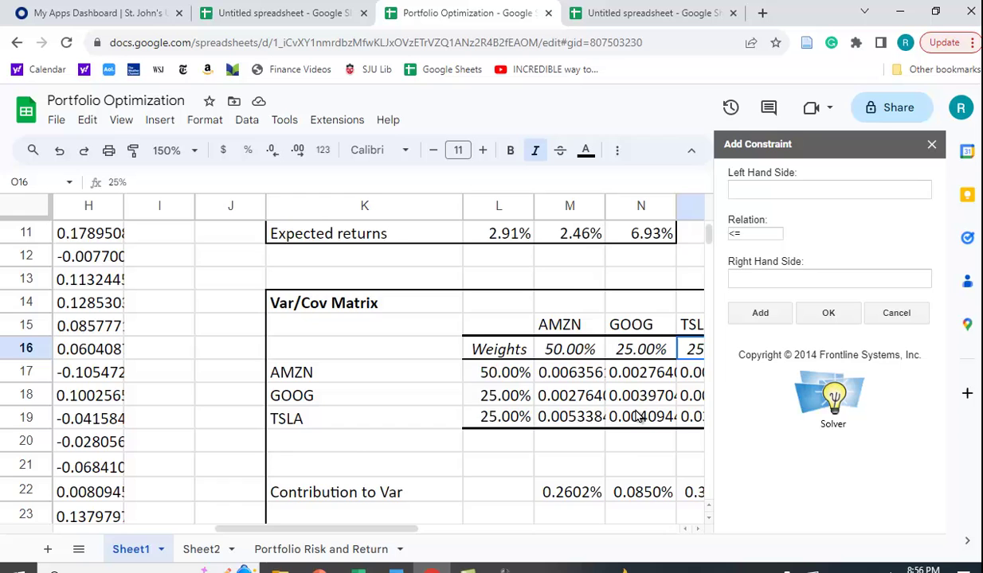
pyautogui.scroll(-2, 638, 410)
pyautogui.scroll(-2, 637, 415)
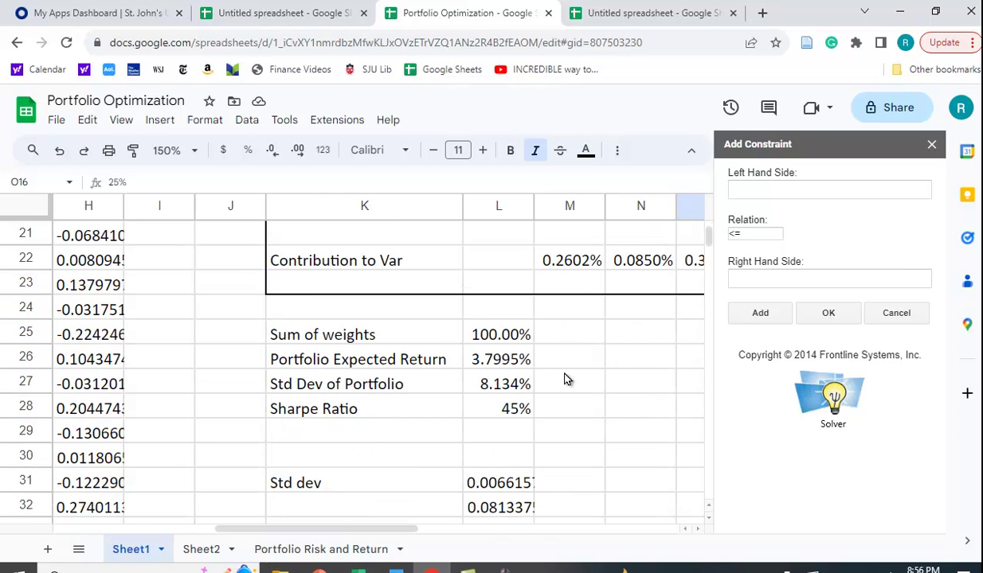
pyautogui.click(514, 339)
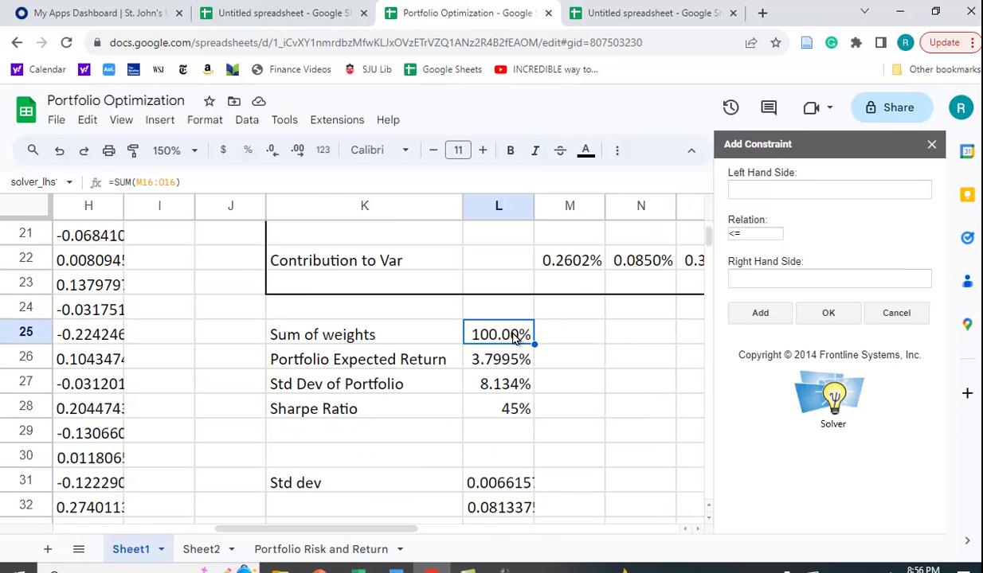
pyautogui.click(766, 191)
pyautogui.write('L25')
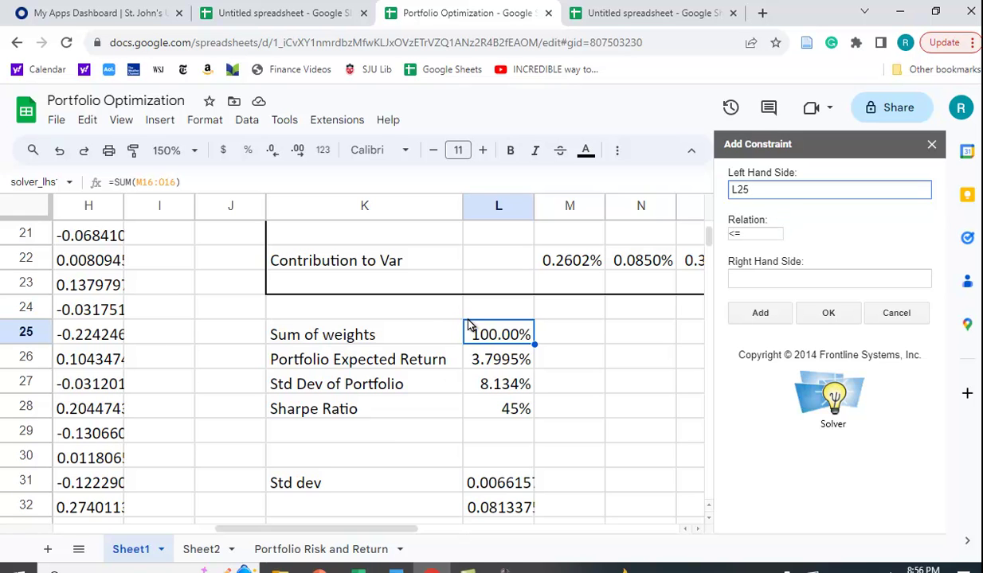
pyautogui.click(751, 235)
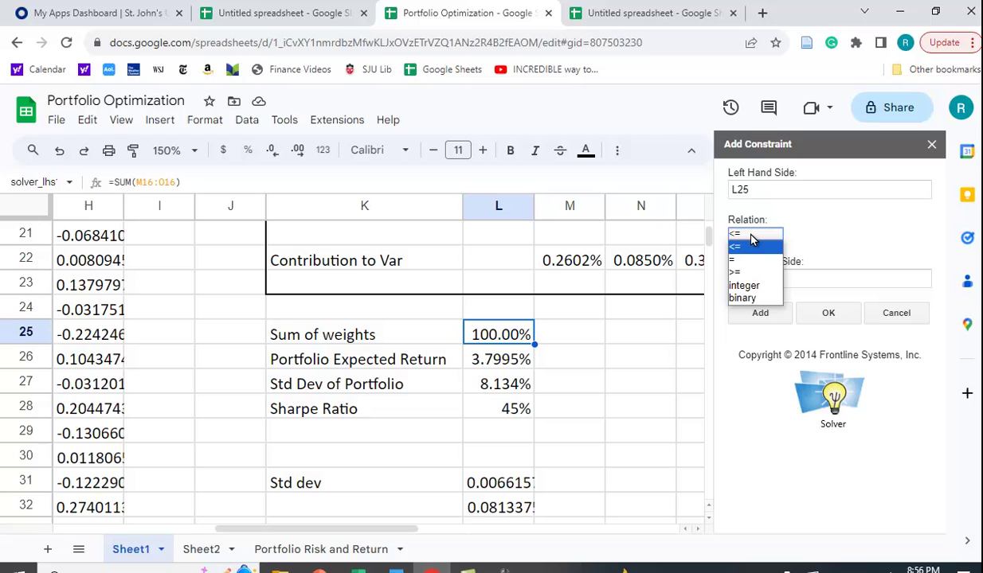
pyautogui.click(744, 259)
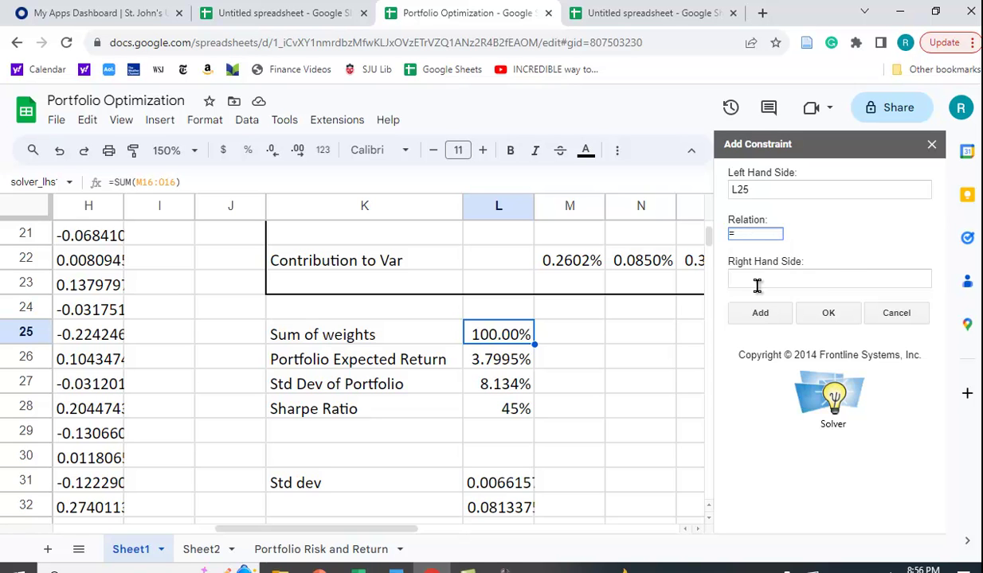
pyautogui.click(756, 277)
pyautogui.write('L25')
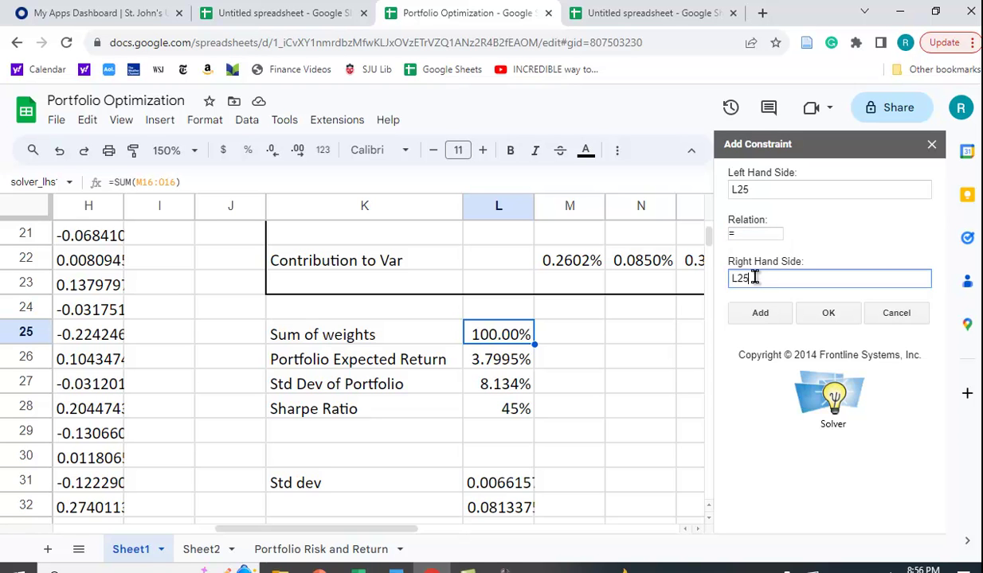
pyautogui.press('BackSpace')
pyautogui.press('BackSpace')
pyautogui.press('BackSpace')
pyautogui.click(828, 313)
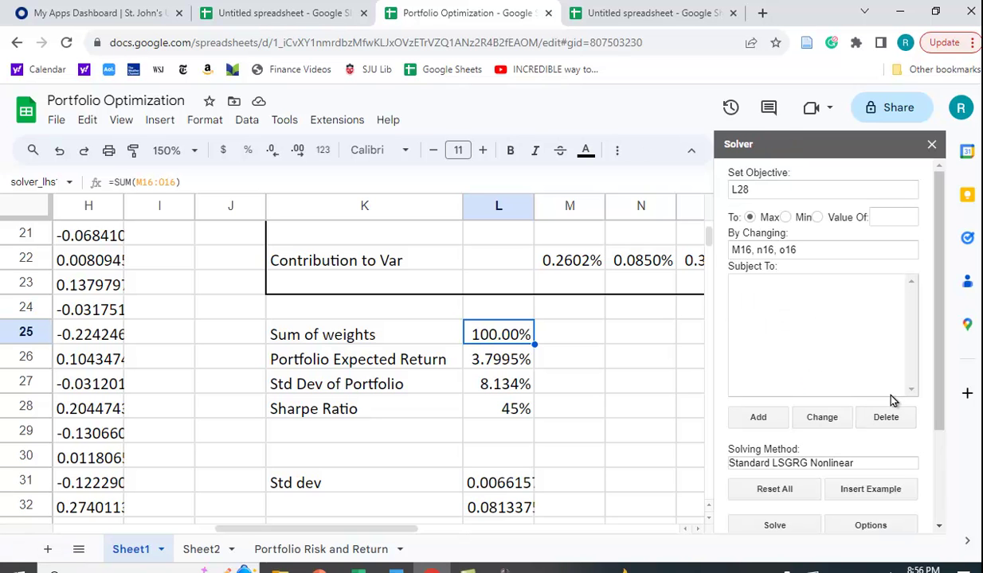
# Review the Solver options through to Require Bounds on Variables and Assume Non-negative, and return to the Solver setup
pyautogui.scroll(-2, 843, 351)
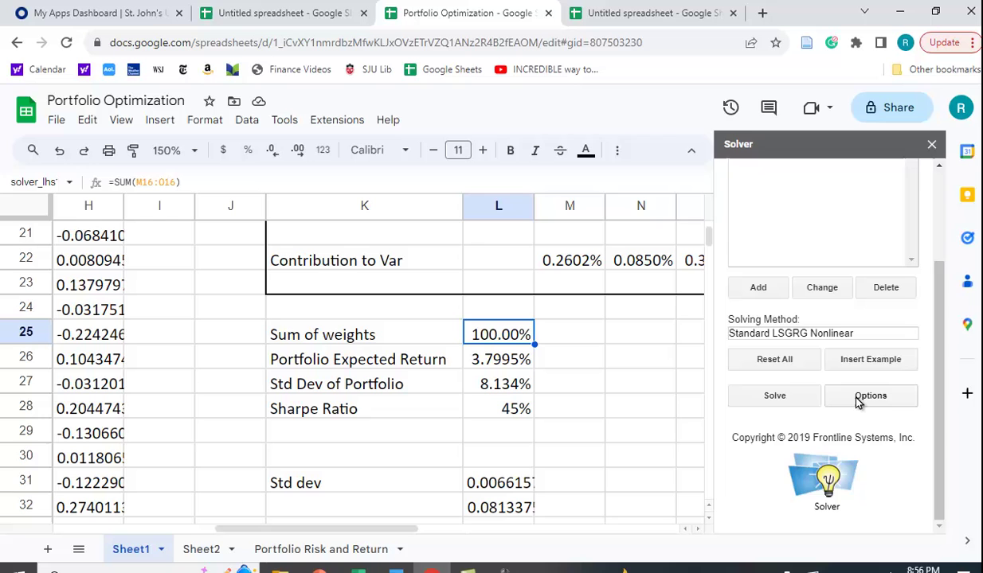
pyautogui.click(862, 403)
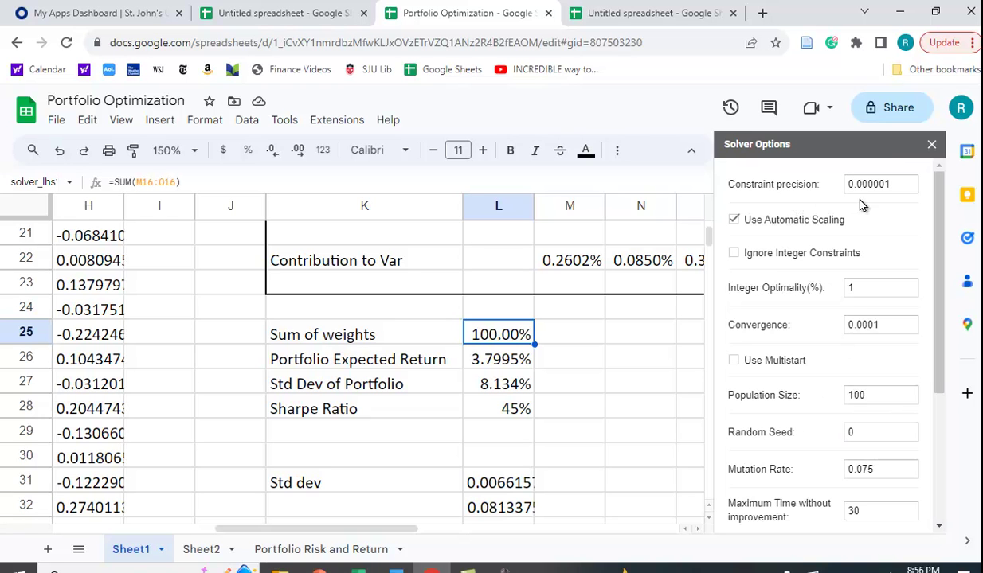
pyautogui.scroll(-2, 884, 332)
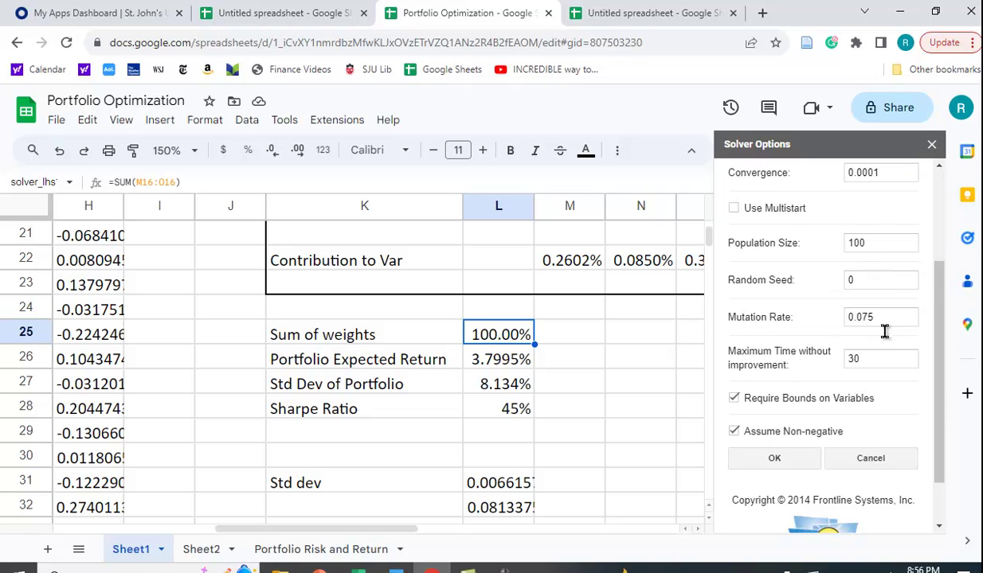
pyautogui.scroll(-1, 884, 332)
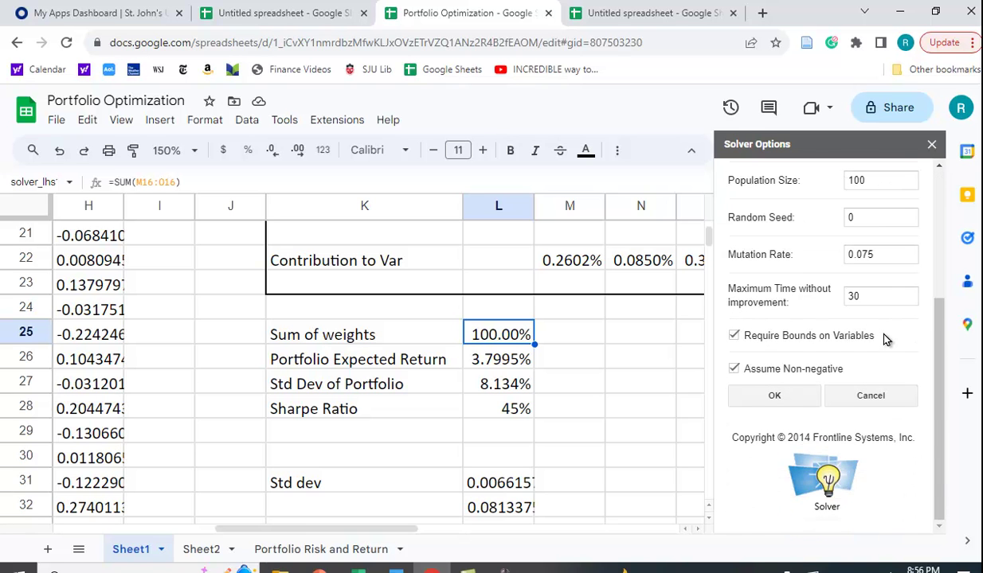
pyautogui.click(734, 370)
pyautogui.click(734, 371)
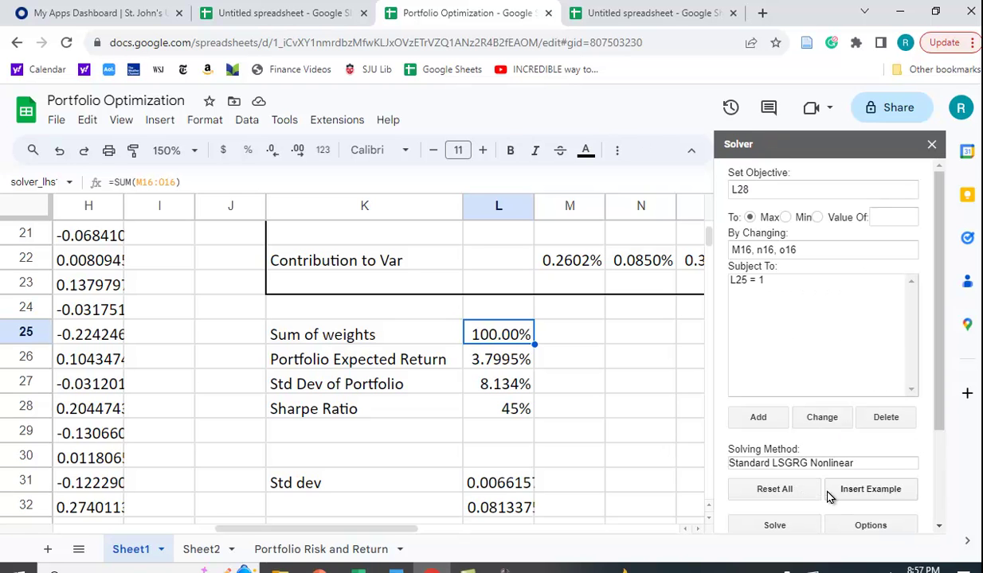
# Run the Solver optimization, check the solved AMZN weight in the Var/Cov Matrix, and close Solver
pyautogui.click(773, 527)
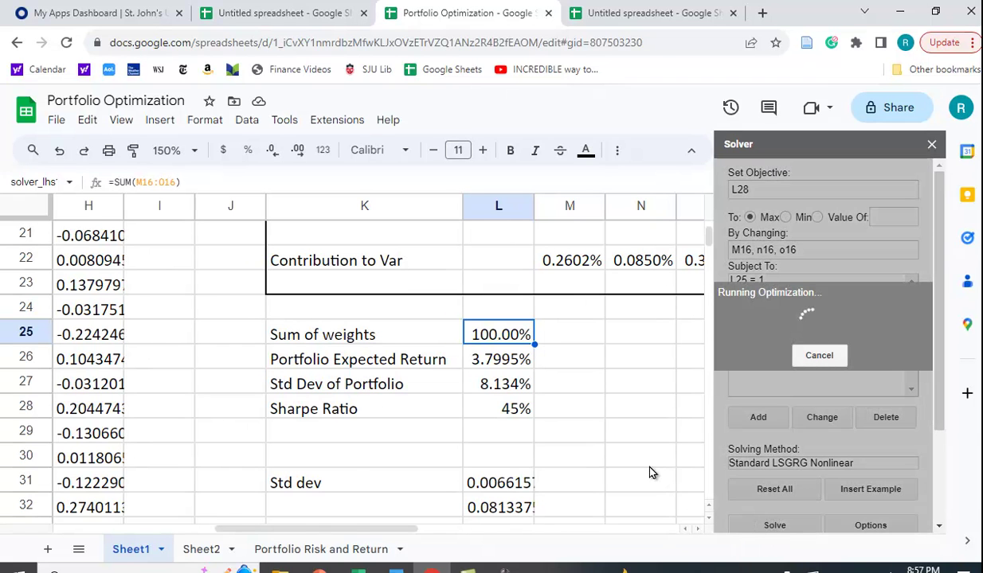
pyautogui.scroll(2, 649, 472)
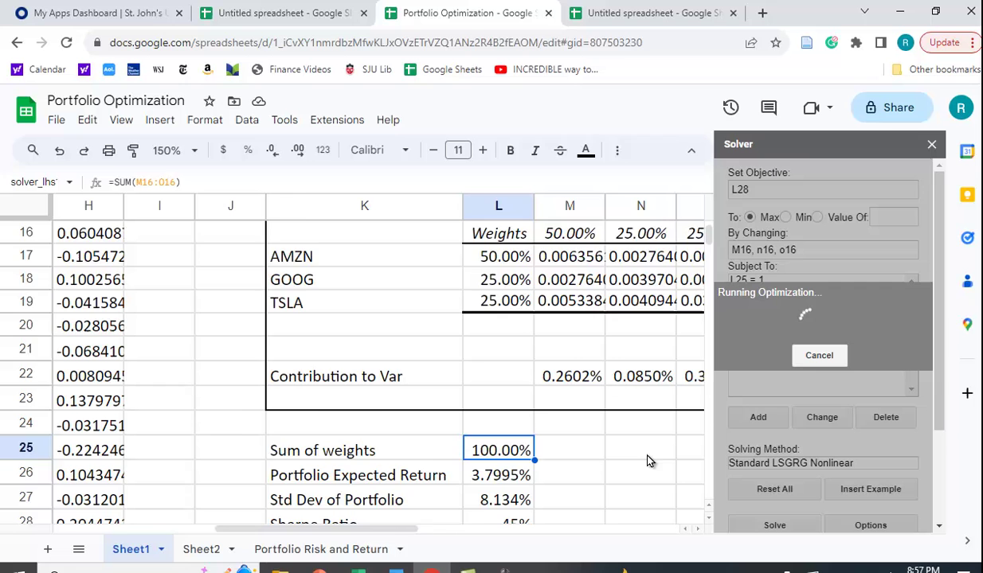
pyautogui.scroll(1, 646, 456)
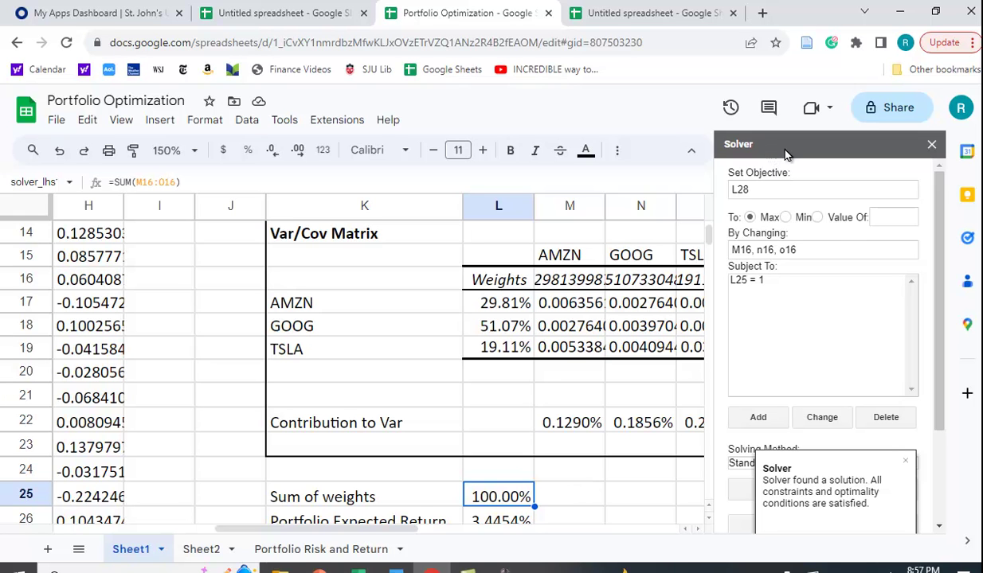
pyautogui.click(567, 279)
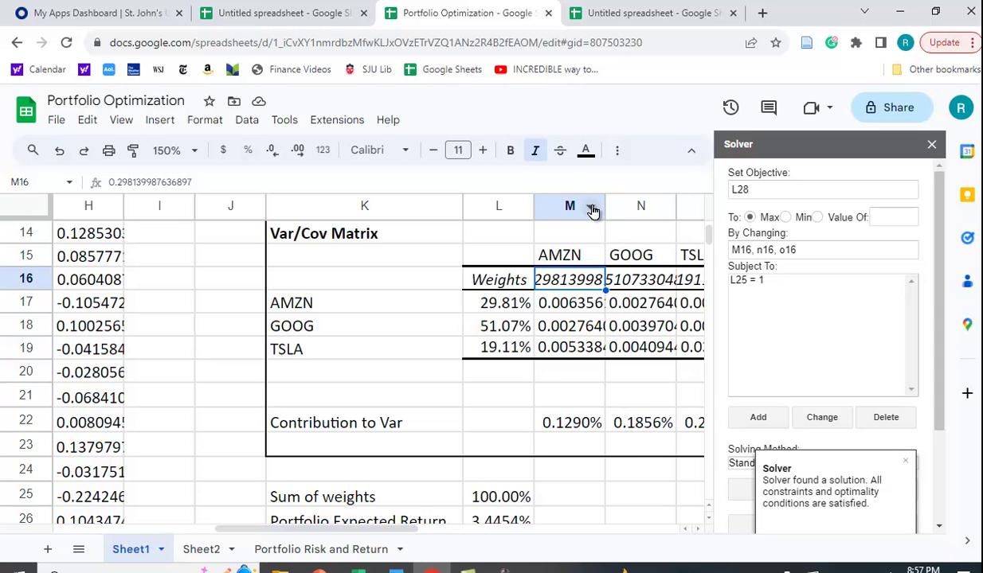
pyautogui.click(932, 144)
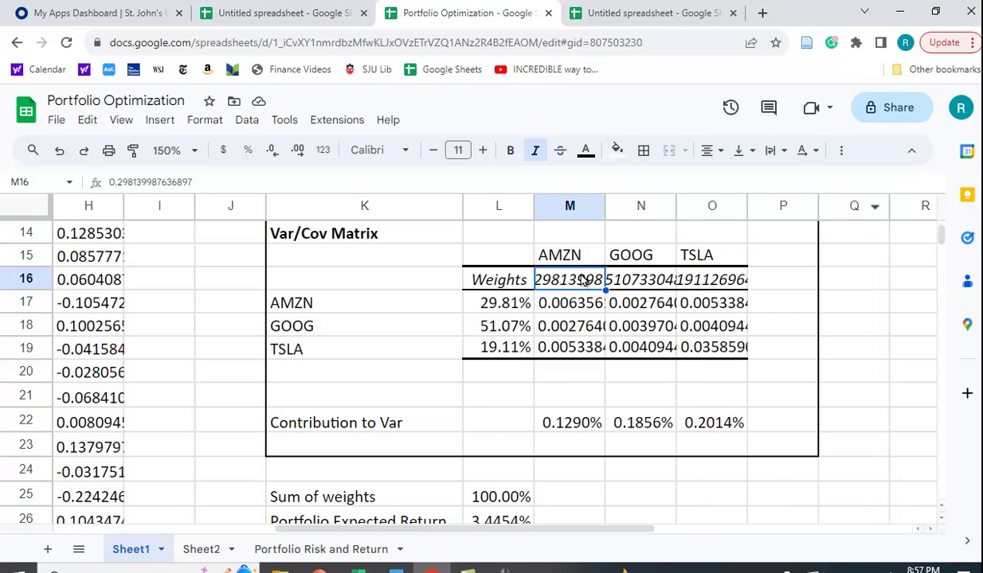
# Format the matrix weights M16:O16 as percentages and display the Sharpe Ratio with two decimal places
pyautogui.moveTo(585, 281); pyautogui.dragTo(693, 284)
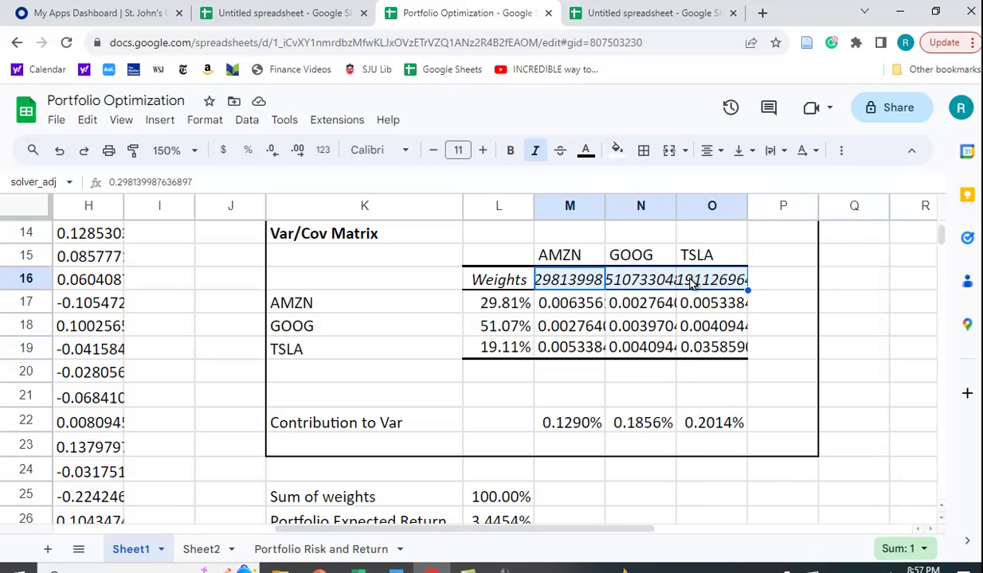
pyautogui.click(250, 151)
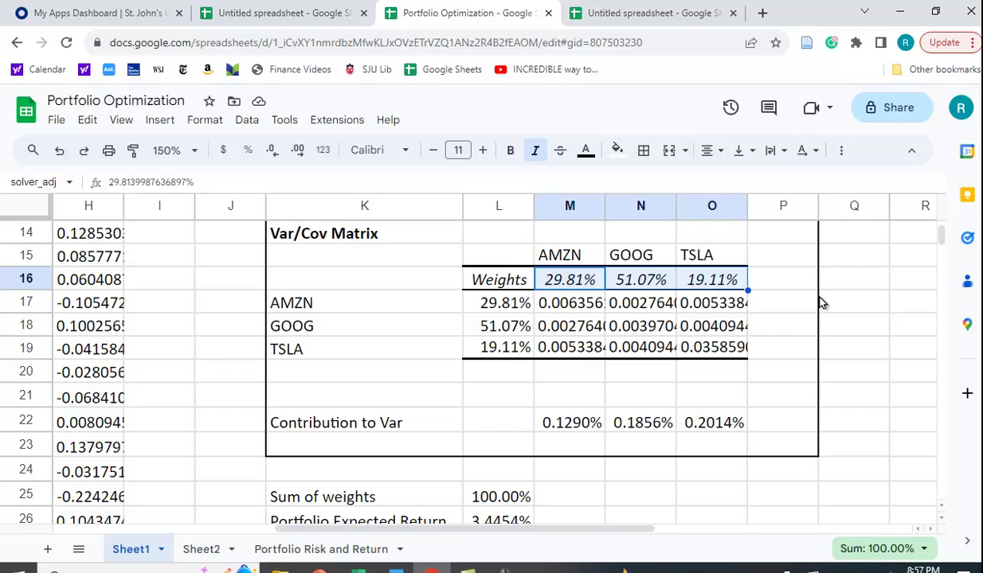
pyautogui.scroll(-2, 820, 302)
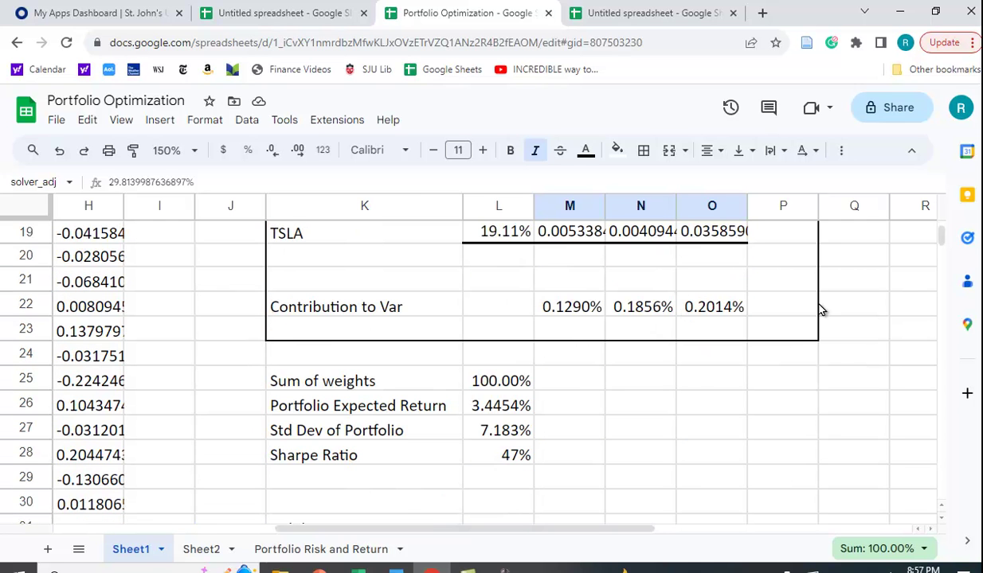
pyautogui.click(517, 458)
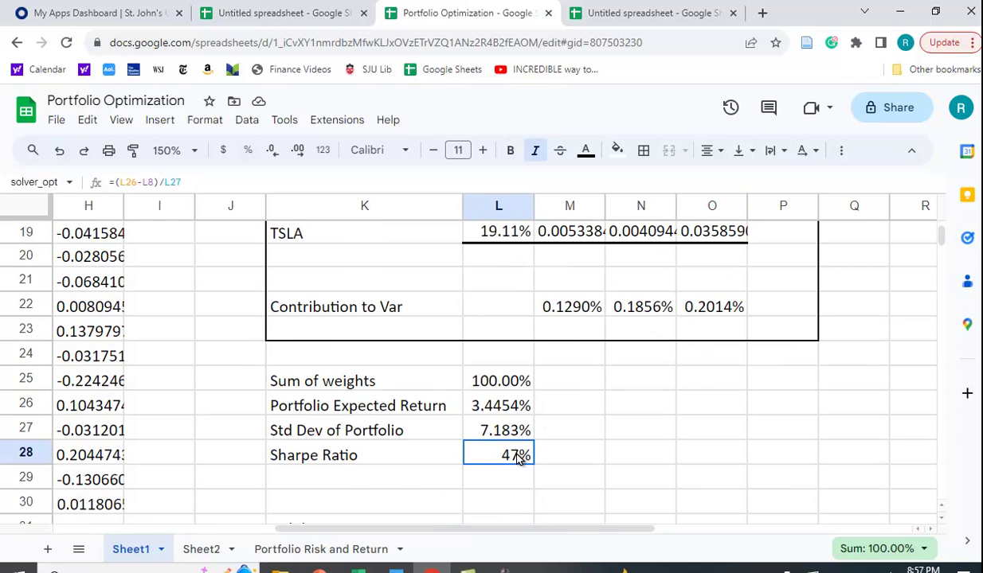
pyautogui.click(300, 153)
pyautogui.click(299, 153)
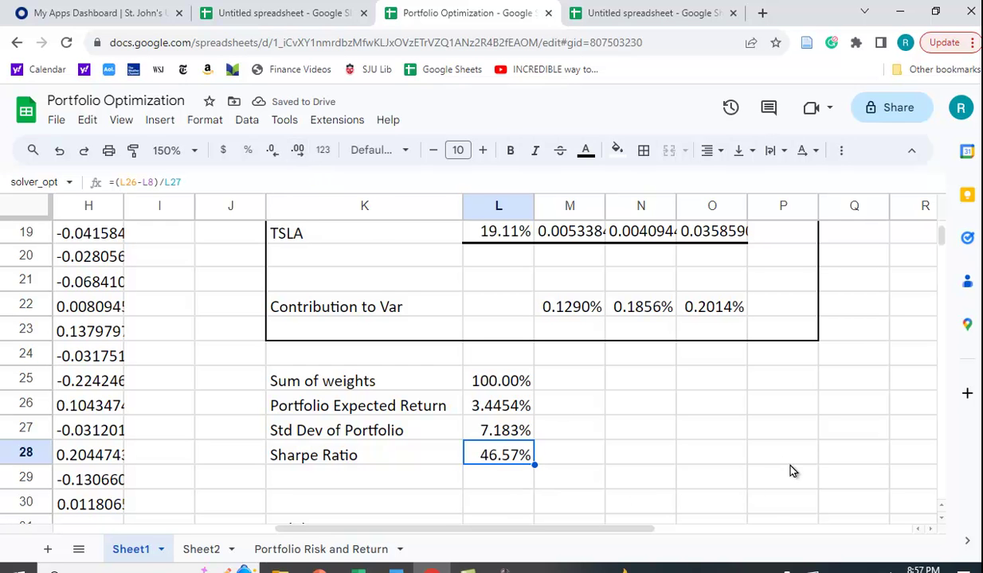
# Review the optimized weights, expected returns, risk-free rate, price and return data, and the Sharpe ratio equation image
pyautogui.scroll(3, 788, 468)
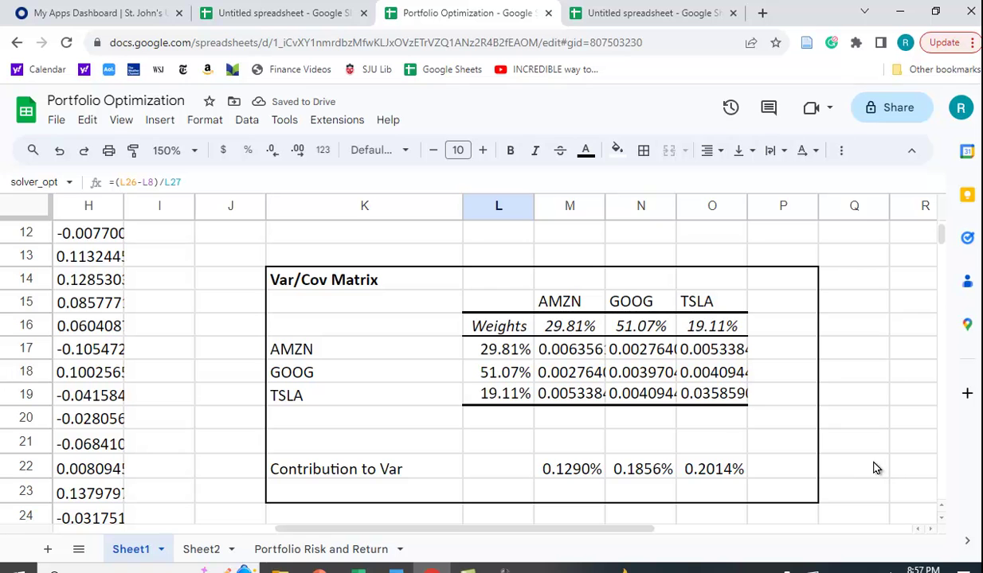
pyautogui.scroll(1, 876, 468)
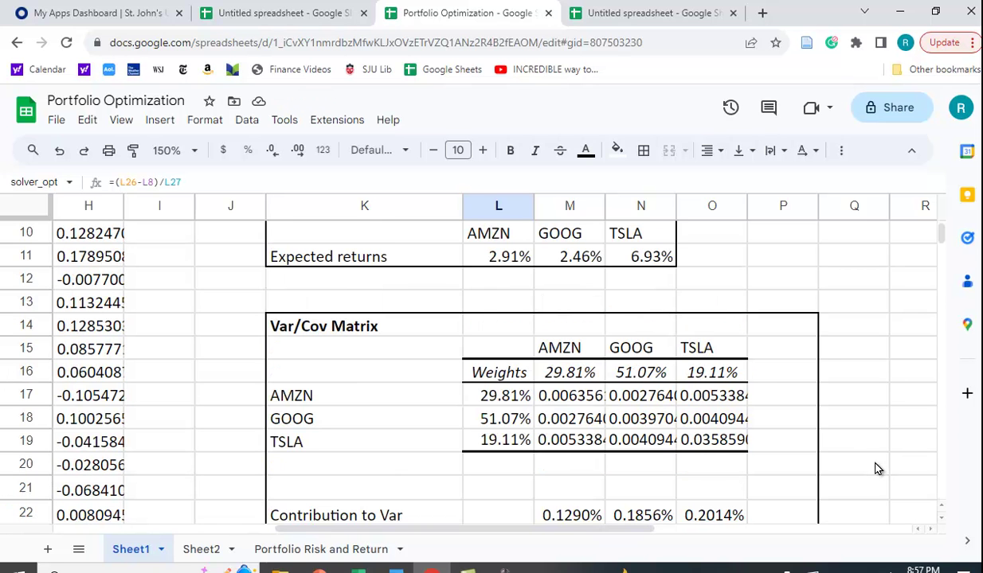
pyautogui.scroll(3, 876, 468)
pyautogui.scroll(-1, 876, 468)
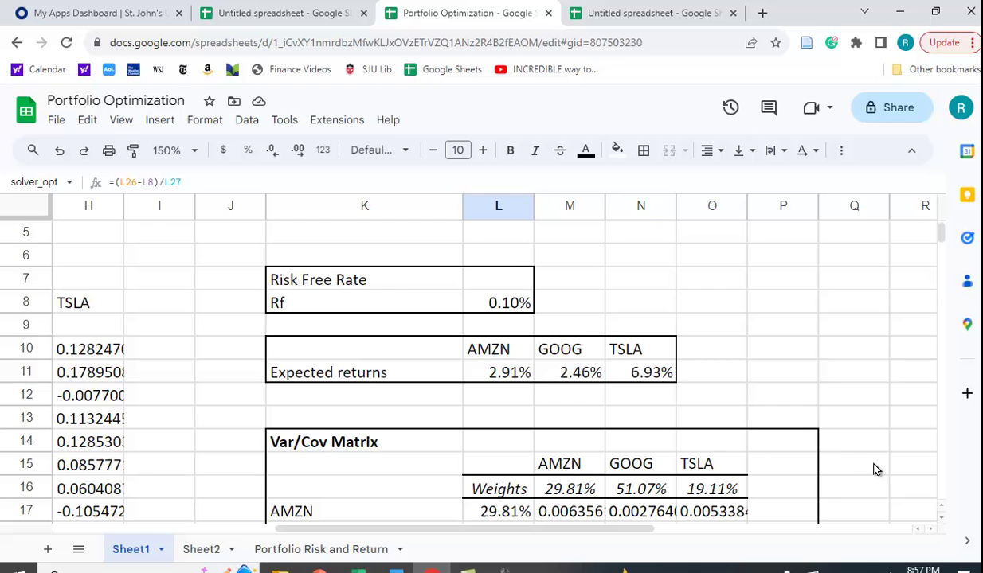
pyautogui.moveTo(629, 528); pyautogui.dragTo(450, 523)
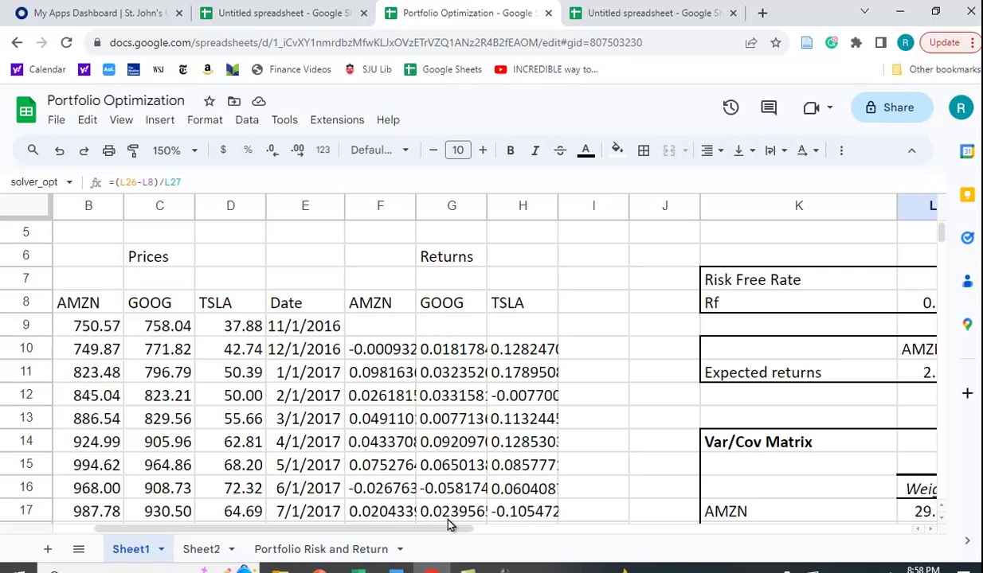
pyautogui.scroll(2, 478, 442)
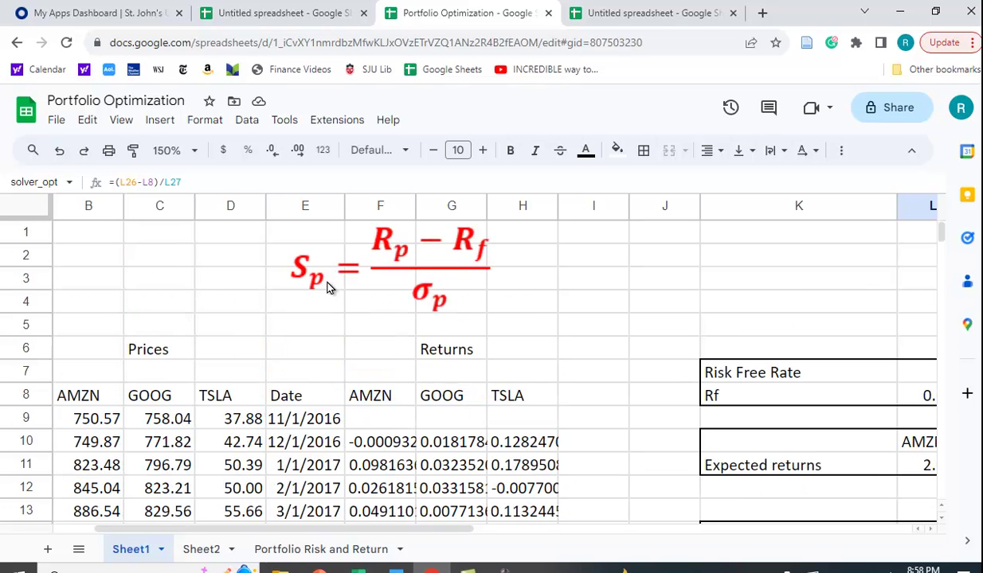